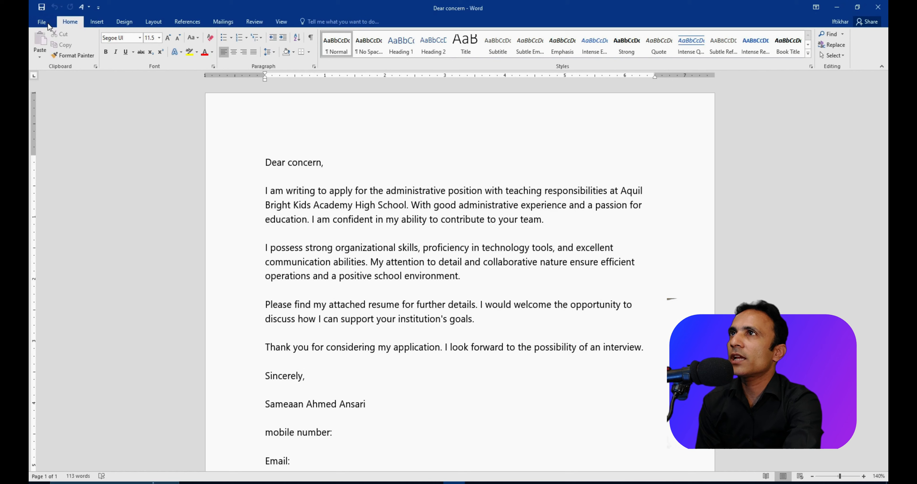
- Show the mail merge tools and review the available merge document types
left_click(223, 22)
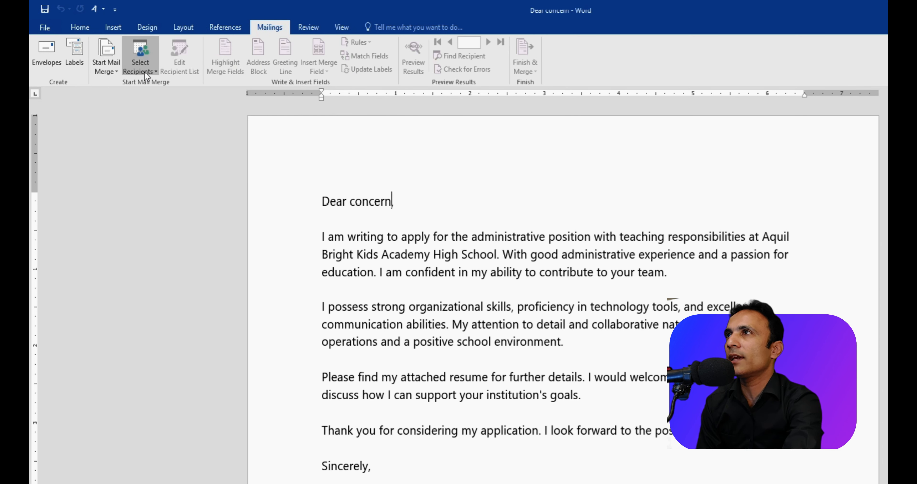
left_click(116, 72)
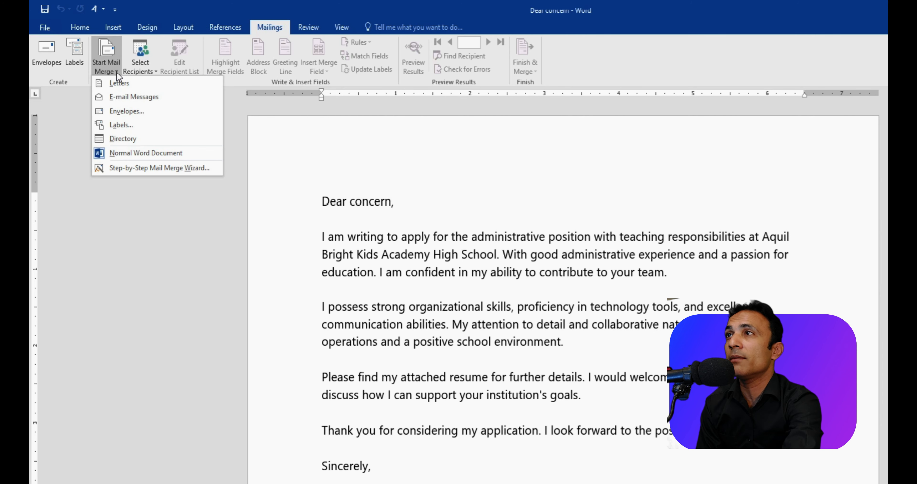
left_click(302, 160)
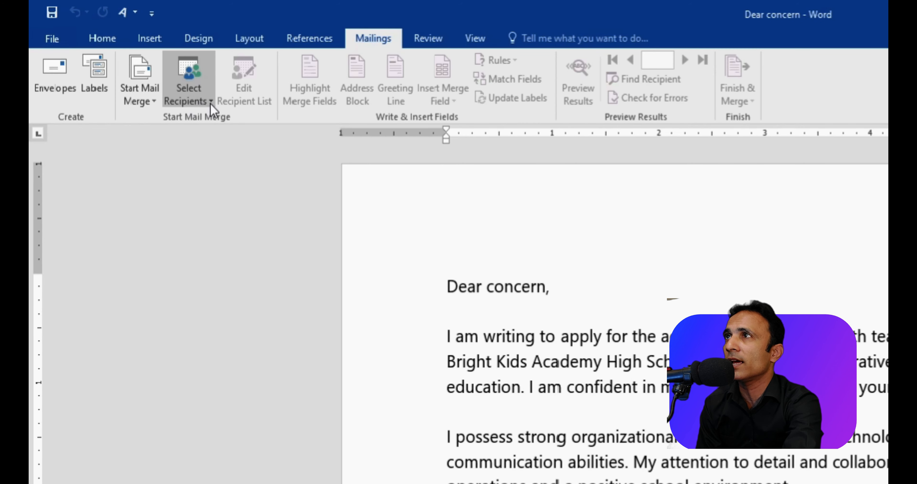
- Start a new typed recipient list with an extra blank entry, review its customizable fields, and discard the list
left_click(155, 73)
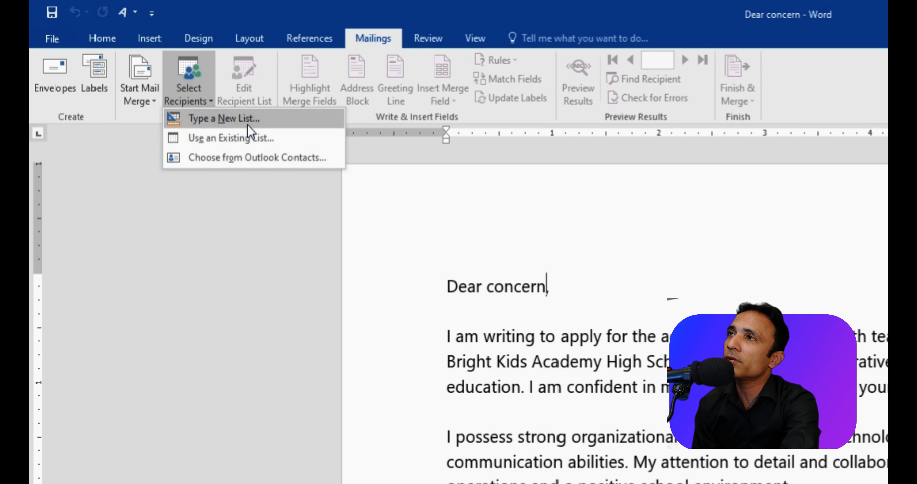
left_click(235, 123)
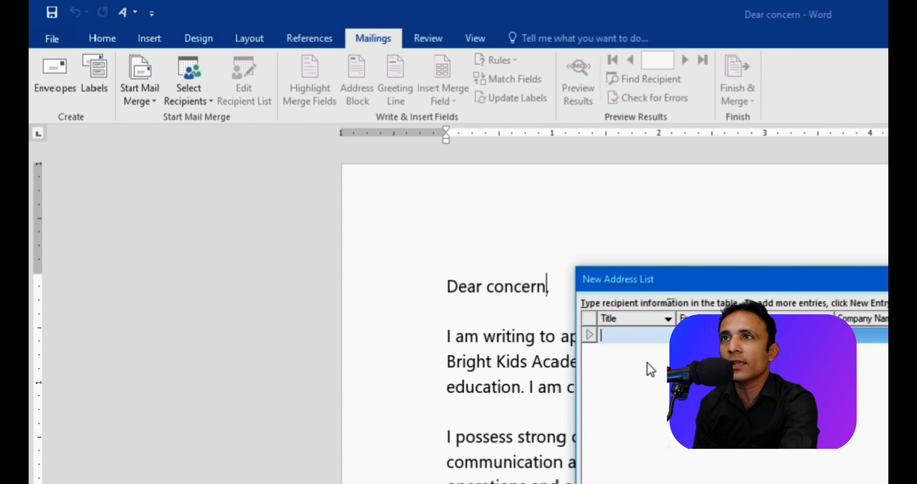
key("alt+n")
left_click(626, 323)
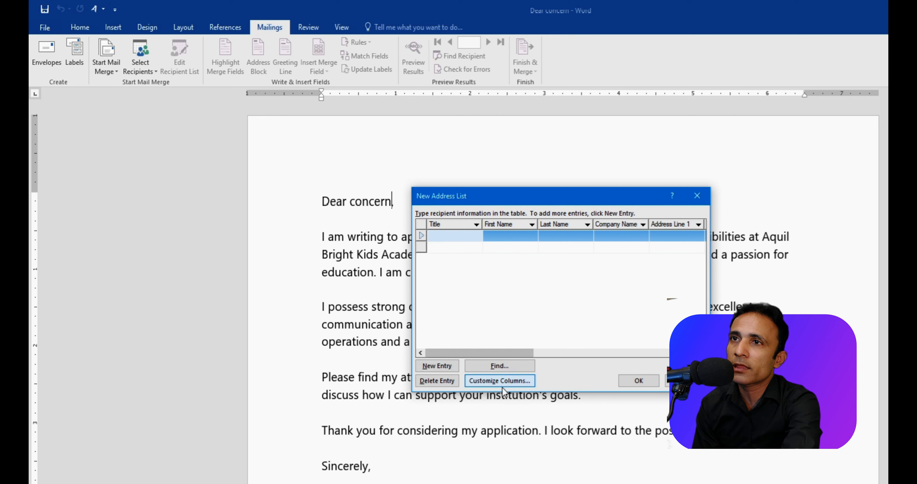
left_click(499, 381)
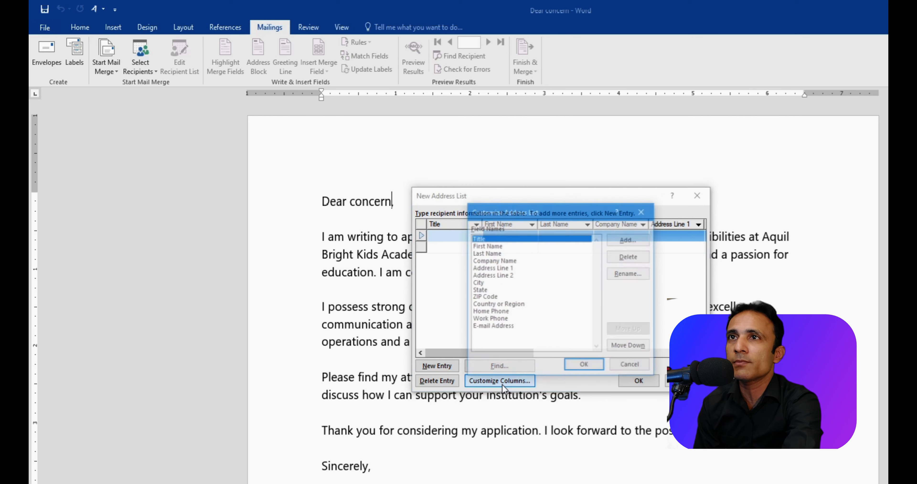
left_click(493, 326)
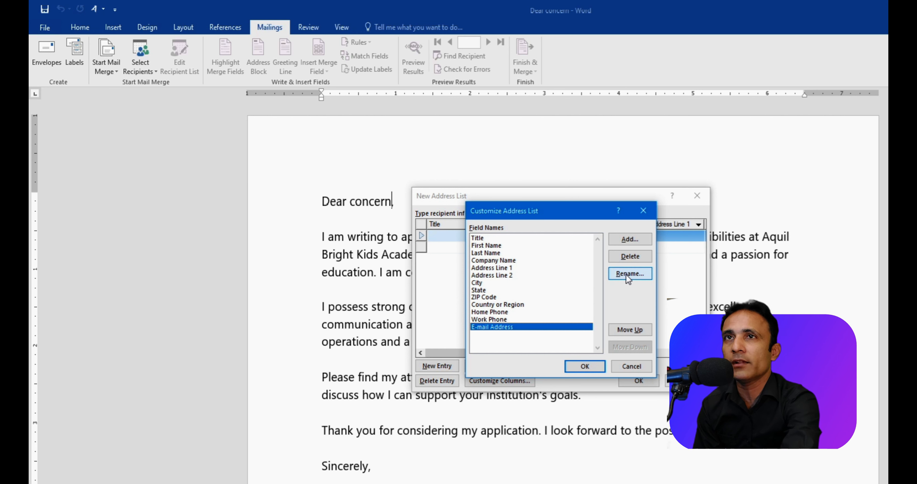
left_click(632, 367)
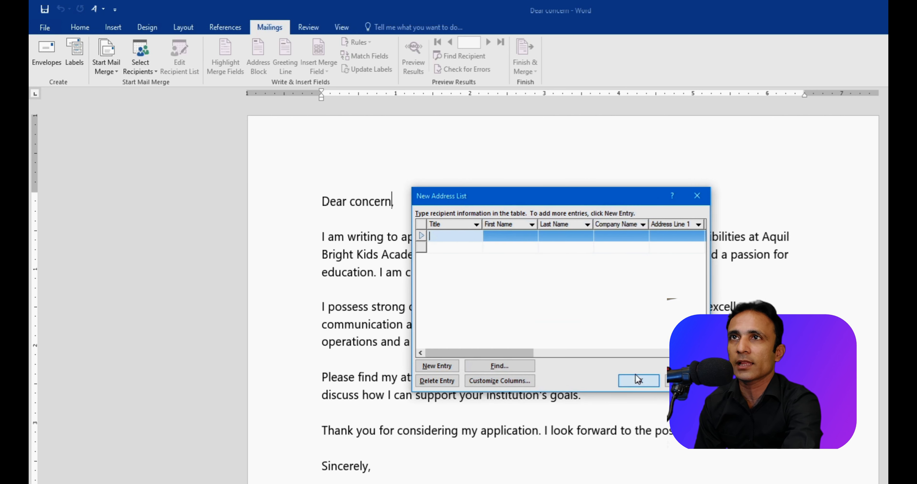
key("Tab")
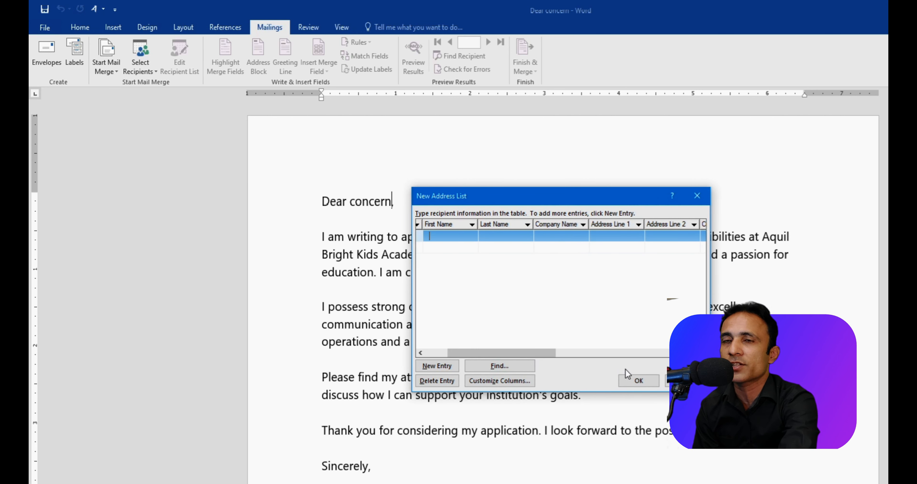
left_click(684, 381)
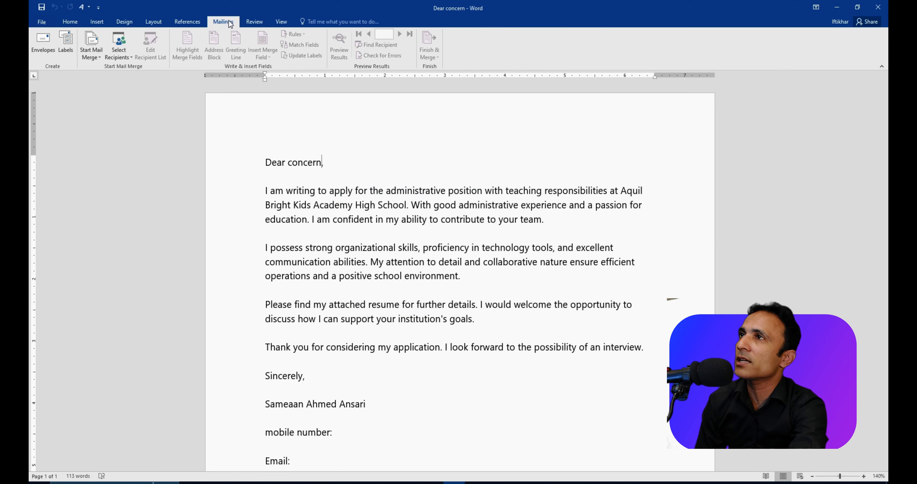
- Try to choose the mail merge recipients from Outlook contacts
left_click(114, 53)
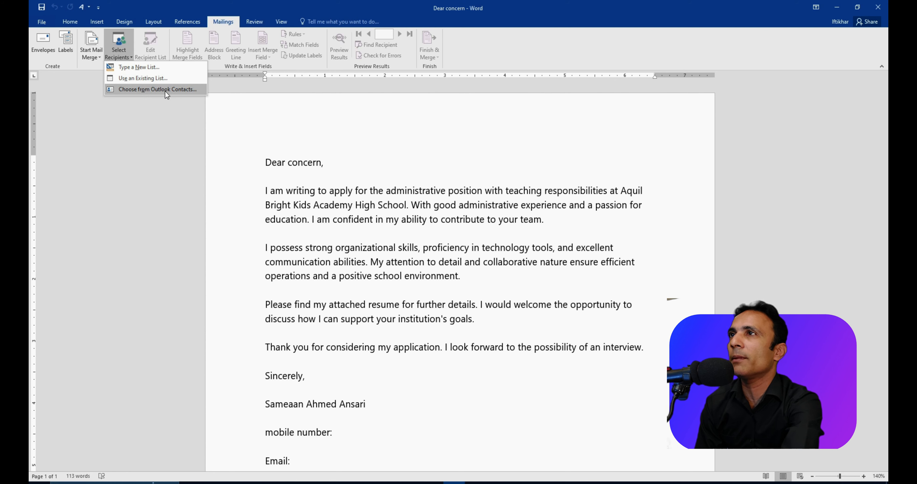
left_click(165, 90)
left_click(530, 280)
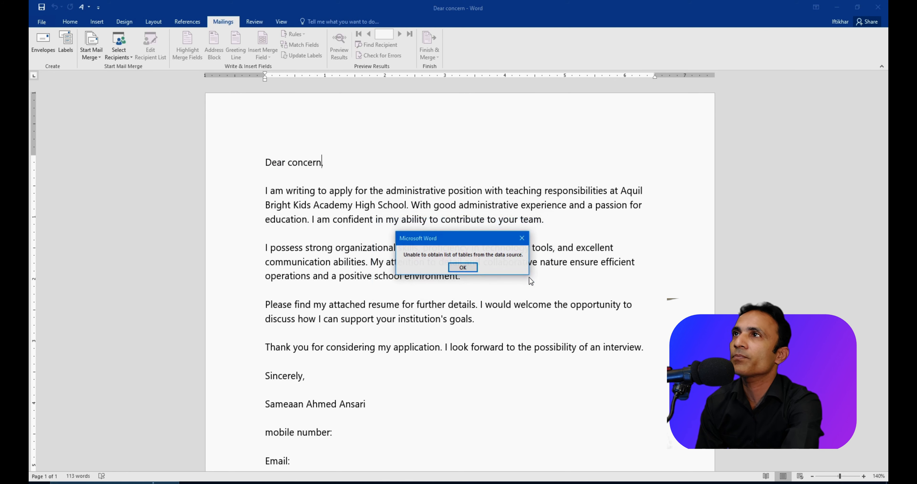
left_click(465, 270)
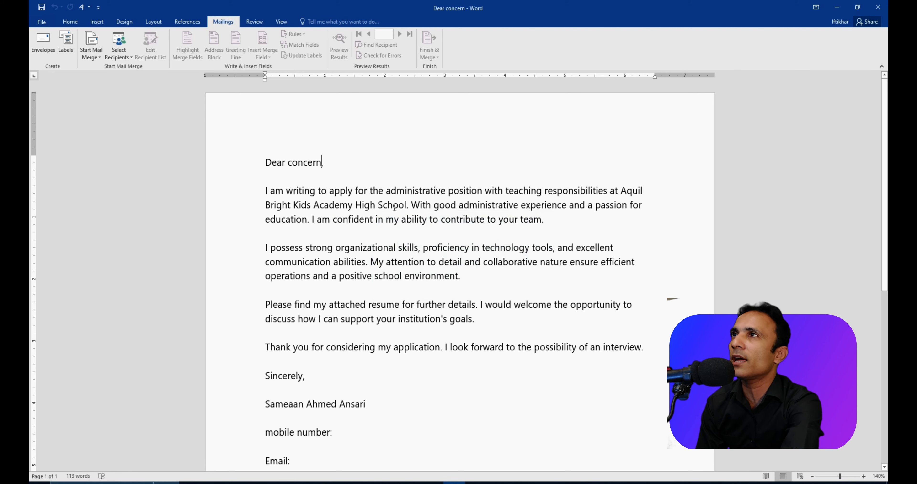
- Browse for an existing recipient list in the desktop's Data Excel folder and open the Mail Merging Data workbook in Excel
left_click(124, 56)
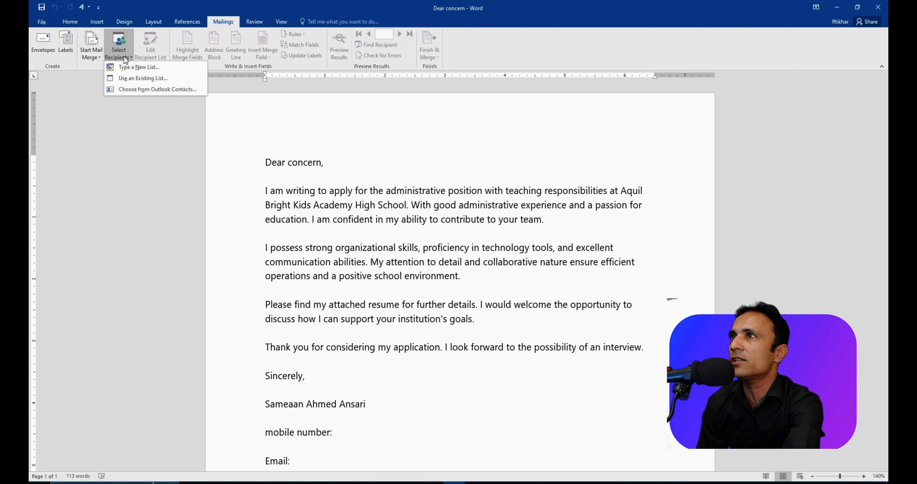
left_click(168, 88)
left_click_drag(214, 9, 566, 89)
left_click(427, 173)
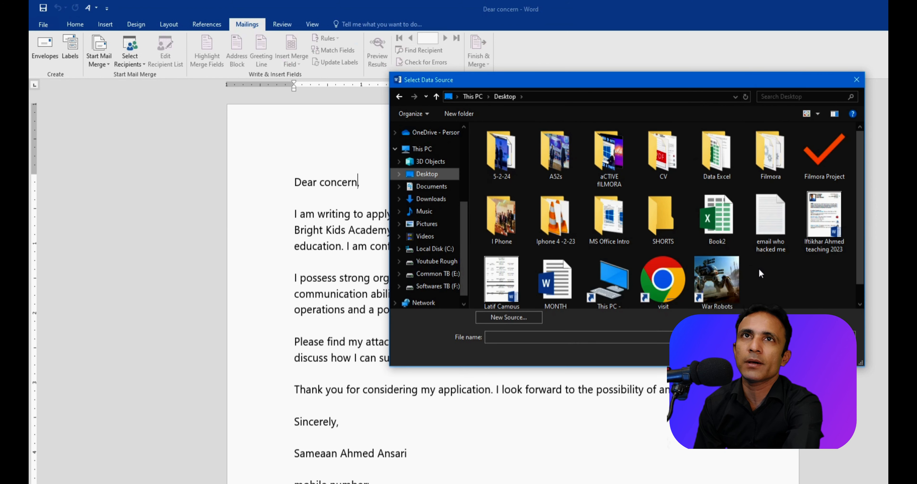
double_click(728, 162)
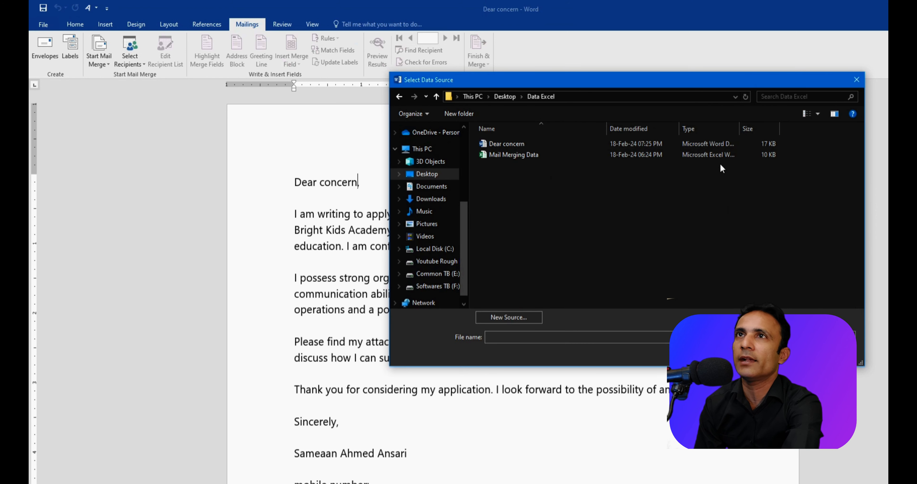
left_click(516, 155)
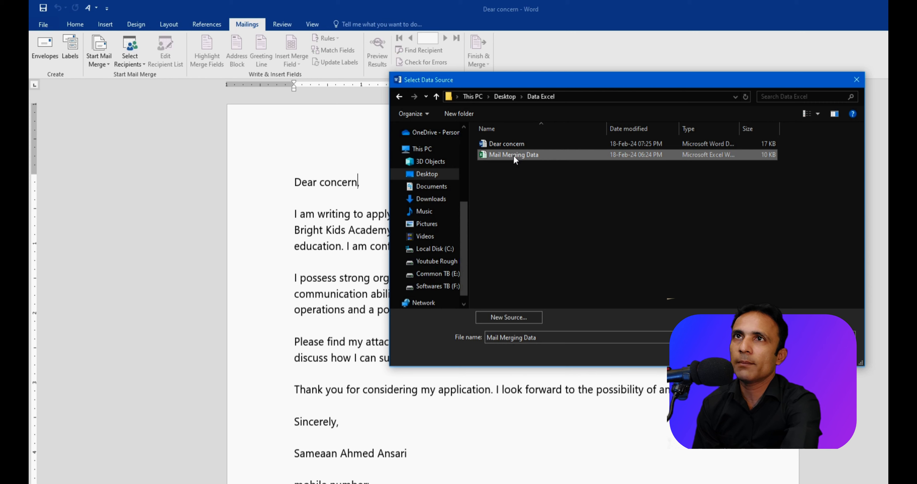
right_click(514, 156)
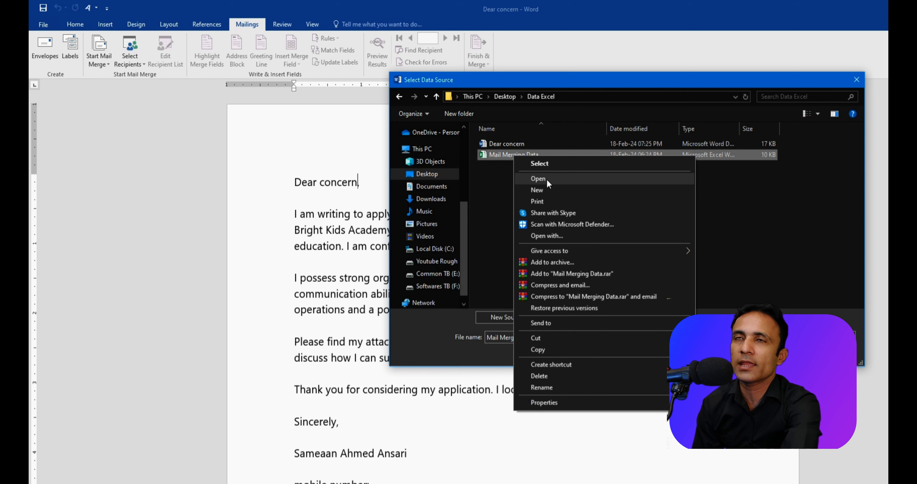
left_click(535, 179)
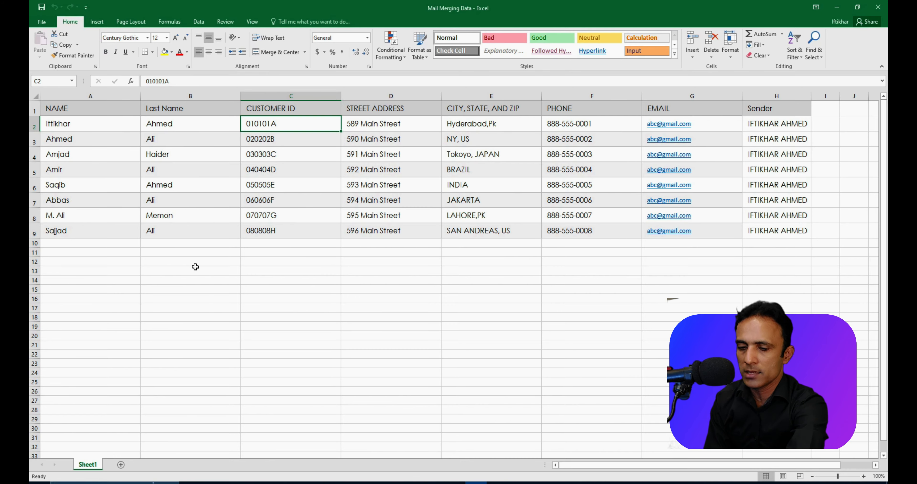
- Examine the overall layout and header row of the recipient table on Sheet1
scroll(198, 268, "up", 2, "ctrl")
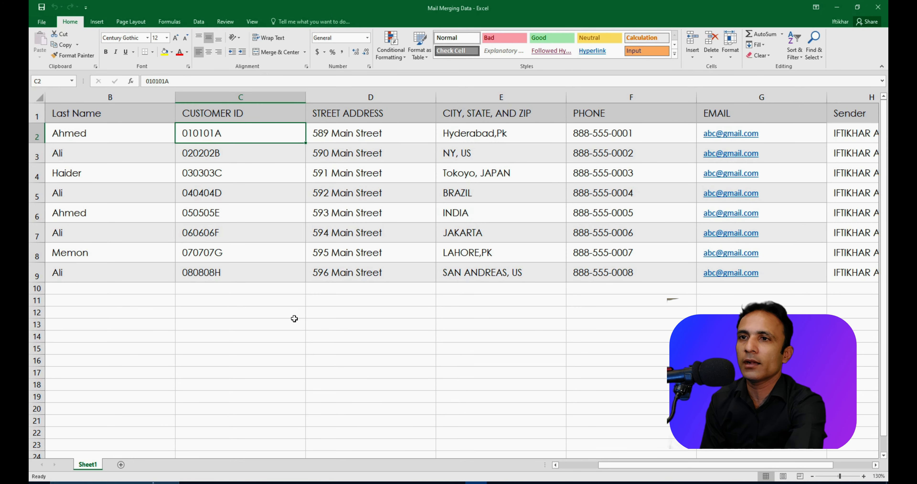
scroll(297, 318, "down", 3, "ctrl")
left_click_drag(596, 465, 527, 469)
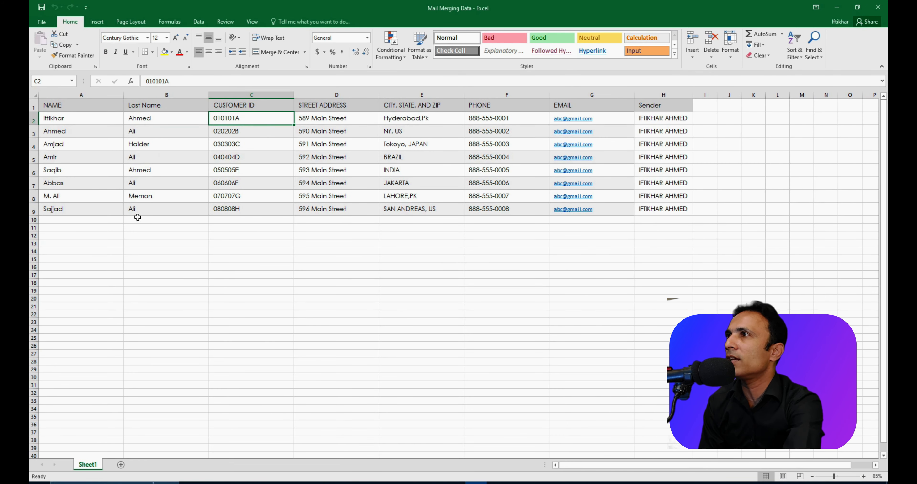
scroll(139, 214, "up", 1, "ctrl")
left_click(74, 110)
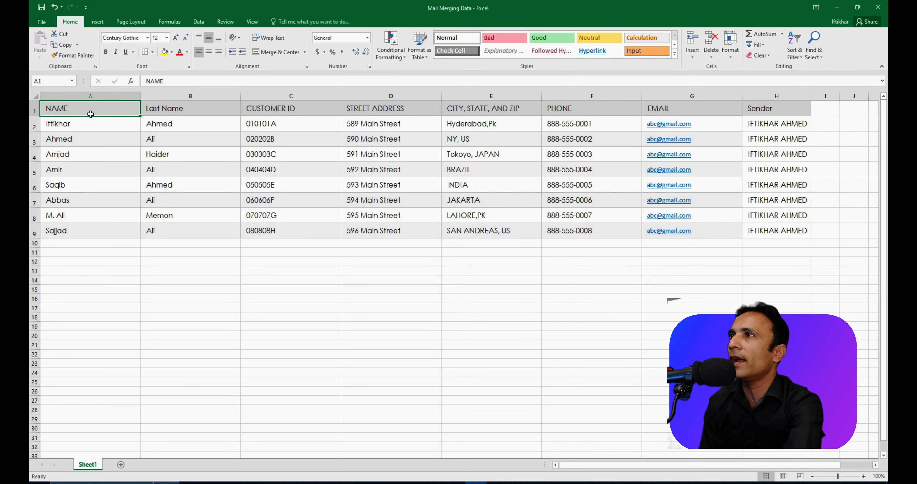
left_click_drag(88, 111, 752, 114)
left_click(553, 382)
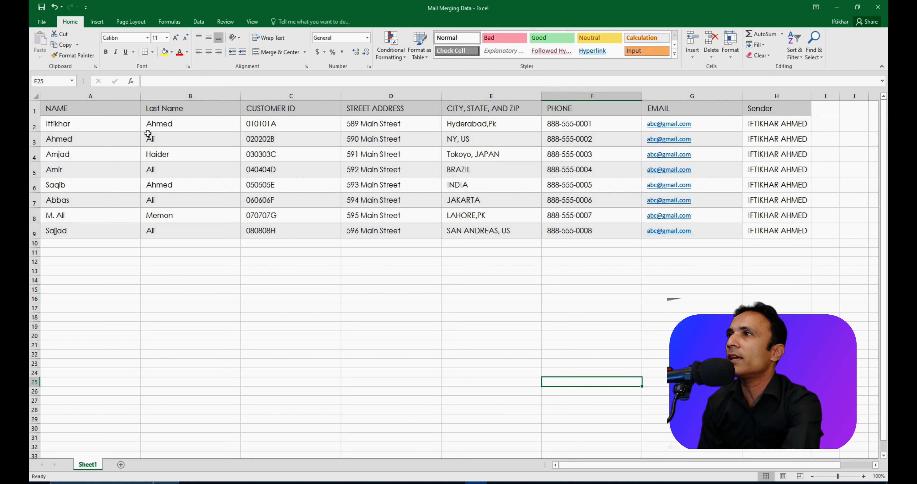
- Go through each column header of the recipient table from NAME to Sender, including the entries in the Sender column
left_click(86, 111)
left_click(174, 110)
left_click(282, 108)
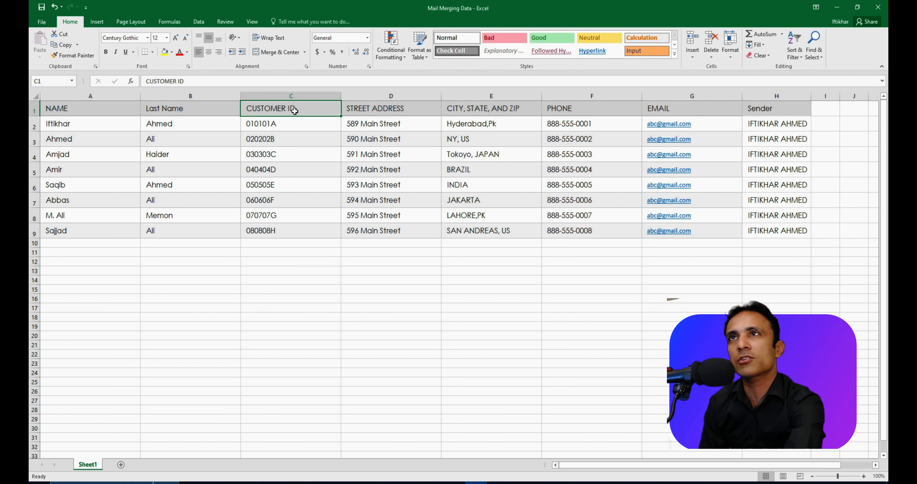
left_click(372, 111)
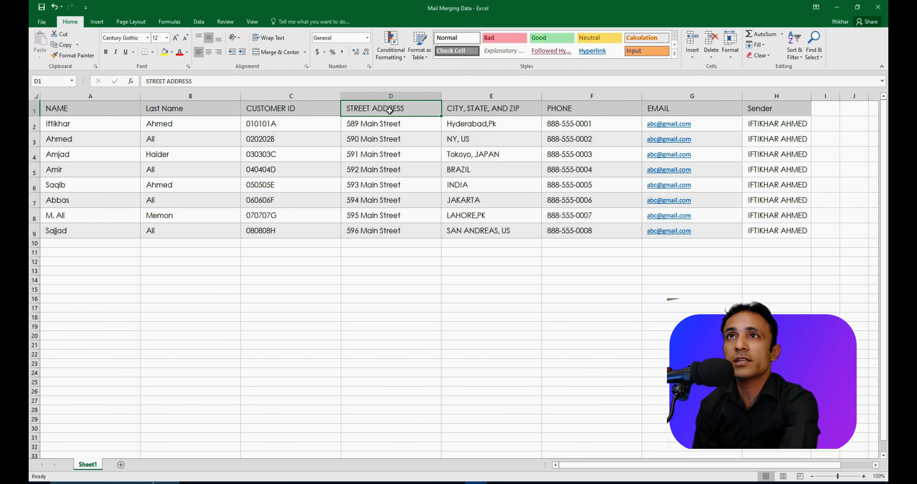
left_click(508, 105)
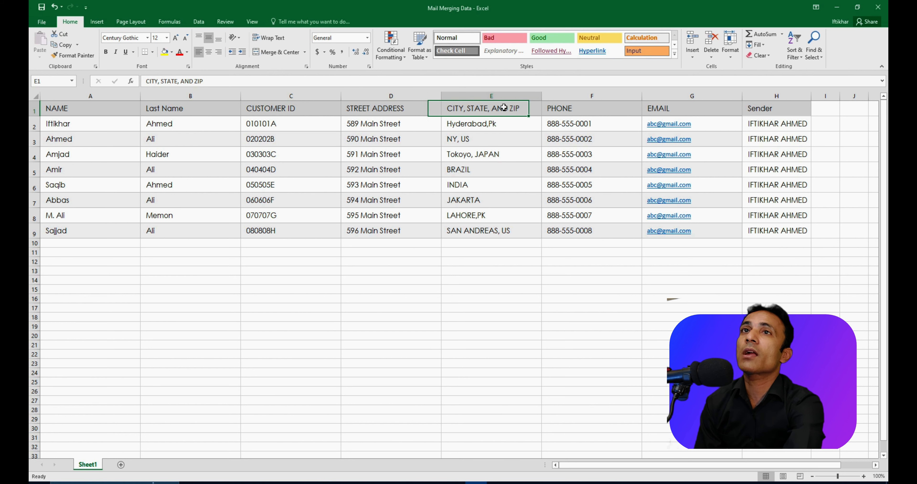
left_click(587, 110)
left_click(669, 110)
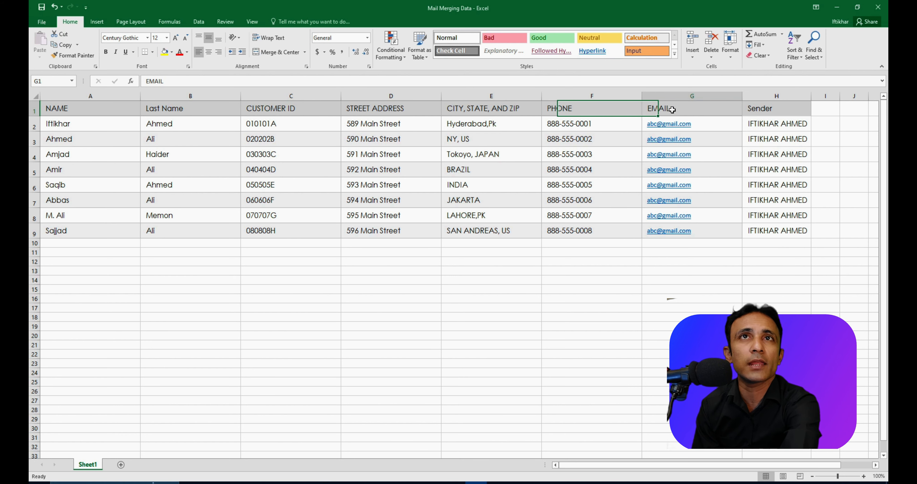
left_click(791, 108)
left_click_drag(826, 289, 786, 133)
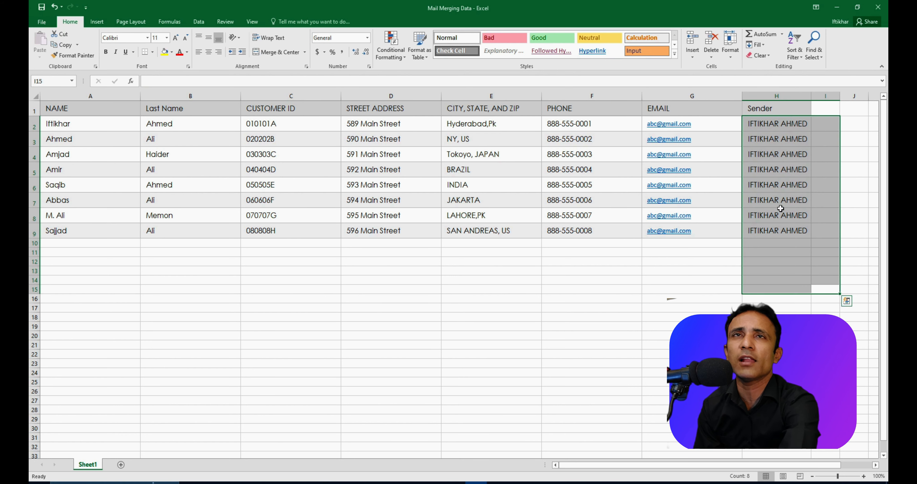
left_click(664, 327)
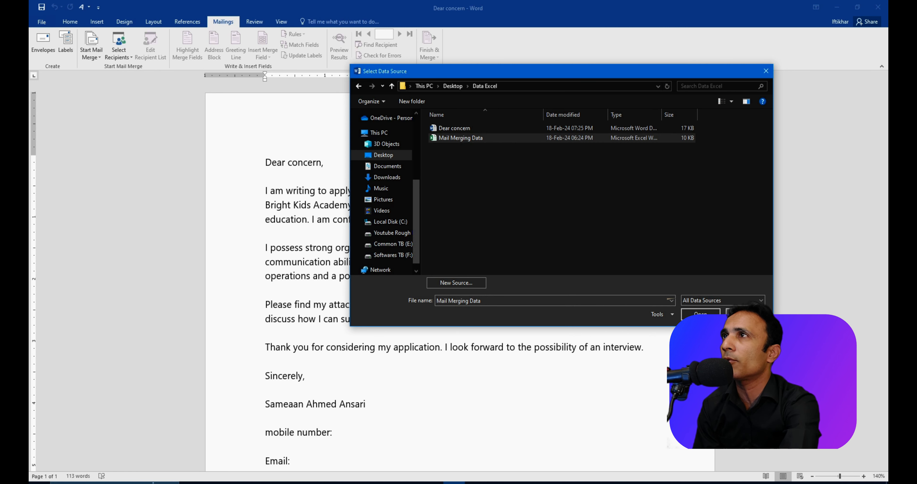
- Use the existing Mail Merging Data workbook from the desktop's Data Excel folder as recipient list, choosing Sheet1$ with its first row as column headers
key("Escape")
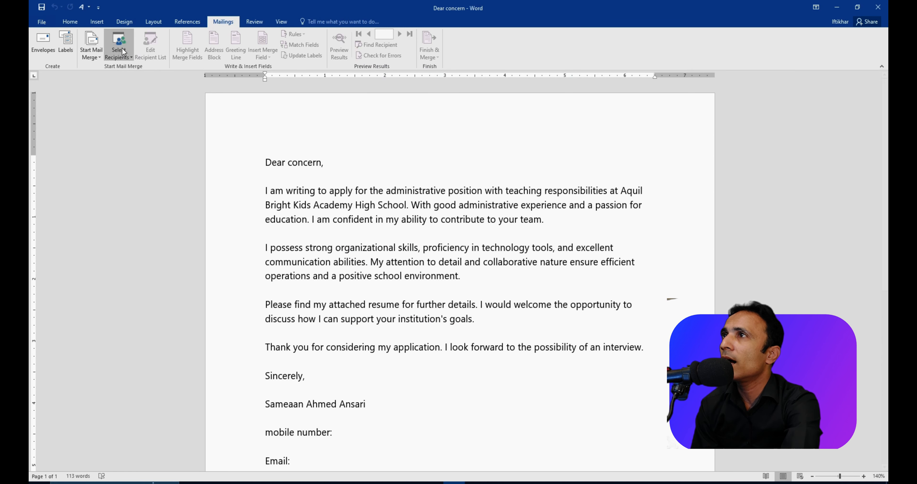
left_click(124, 60)
left_click(135, 79)
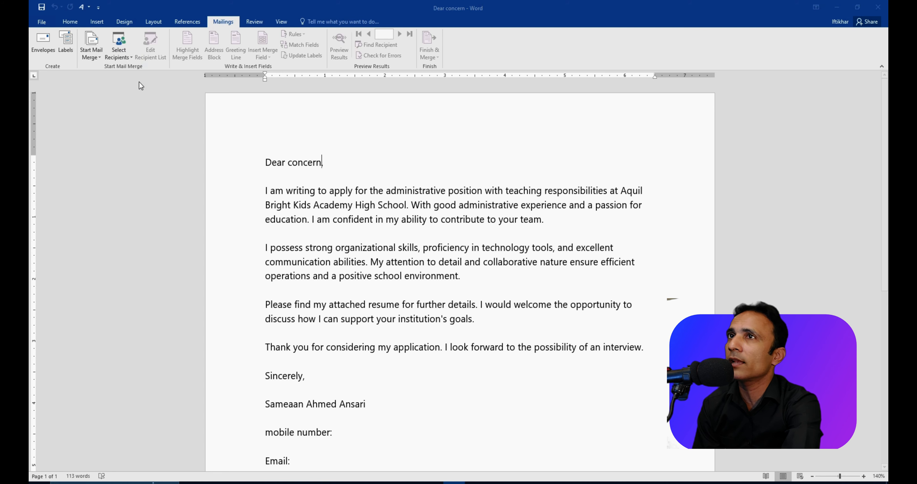
left_click(399, 156)
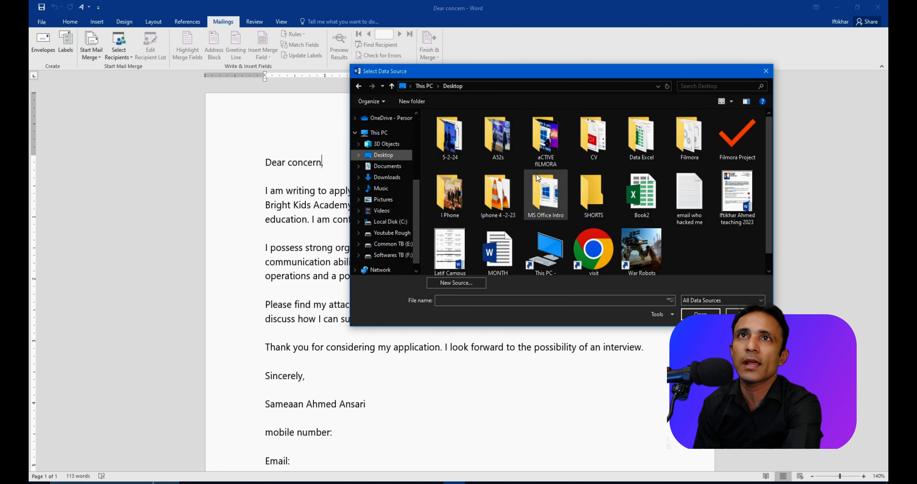
double_click(638, 148)
left_click(460, 139)
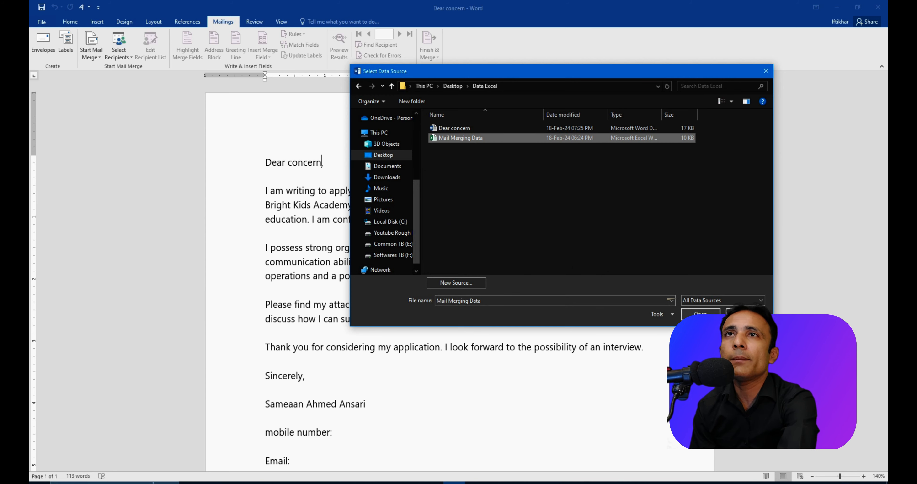
left_click(700, 313)
left_click_drag(643, 106, 477, 106)
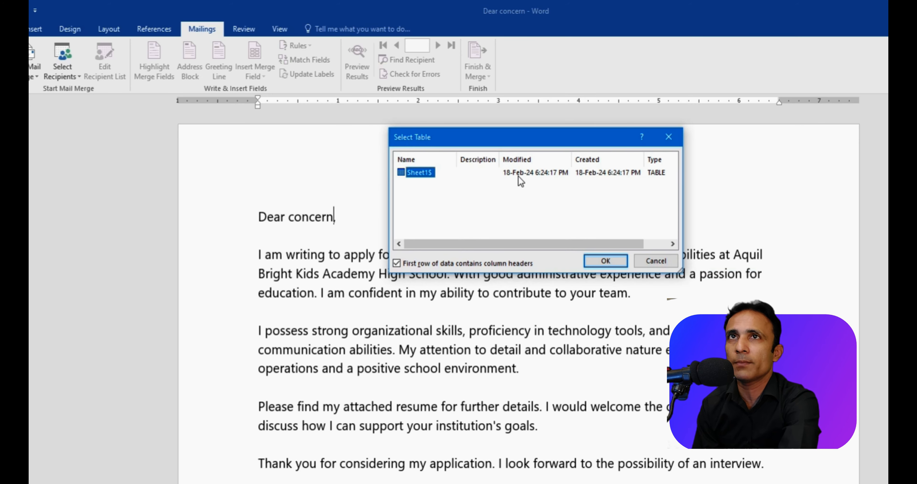
left_click(606, 260)
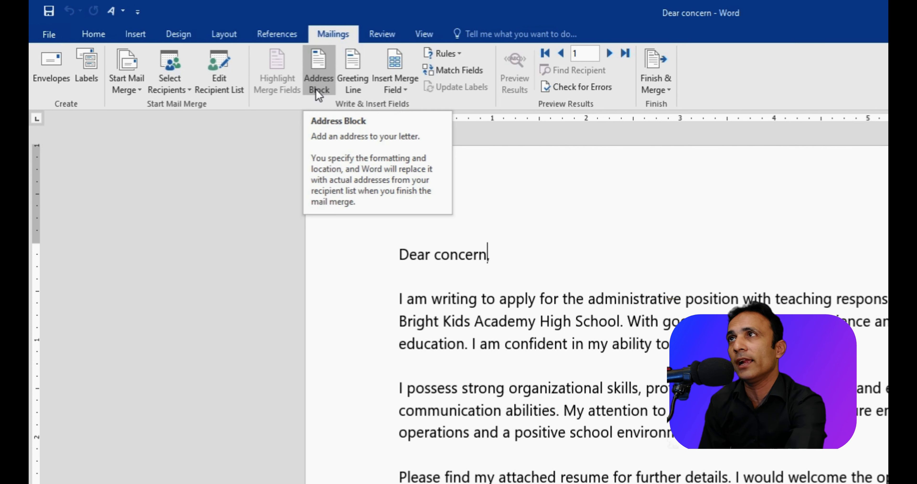
- Replace the word "concern" in the letter's salutation with the NAME merge field
left_click(494, 254)
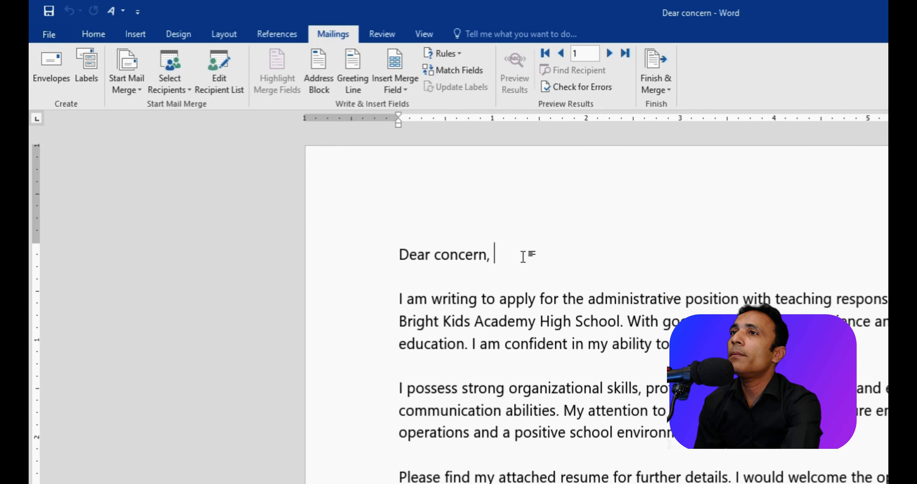
left_click(458, 254)
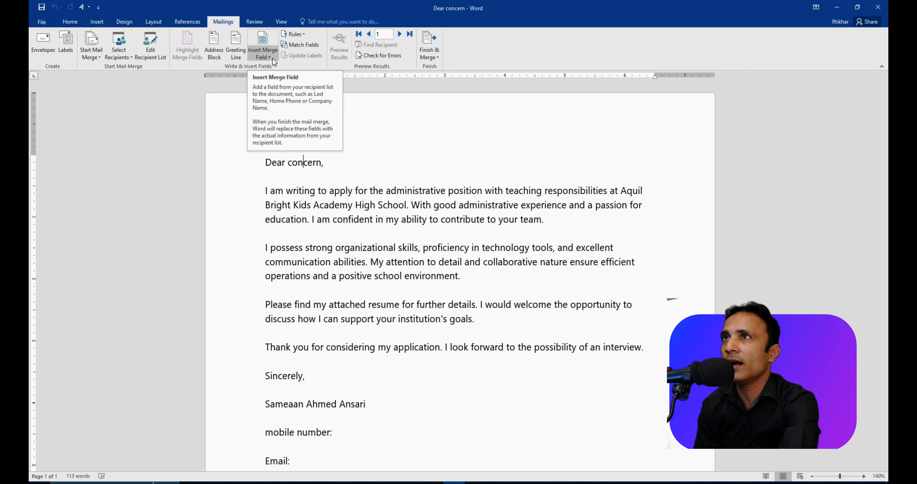
left_click(272, 58)
left_click(472, 180)
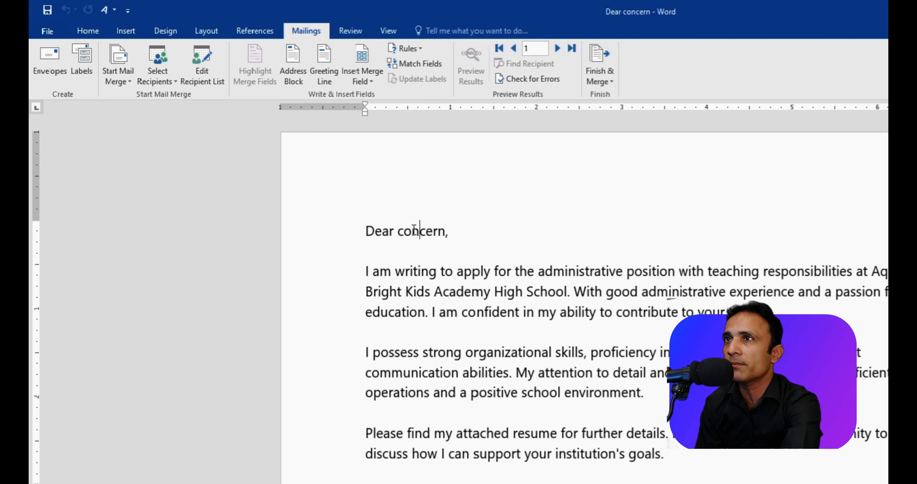
double_click(422, 231)
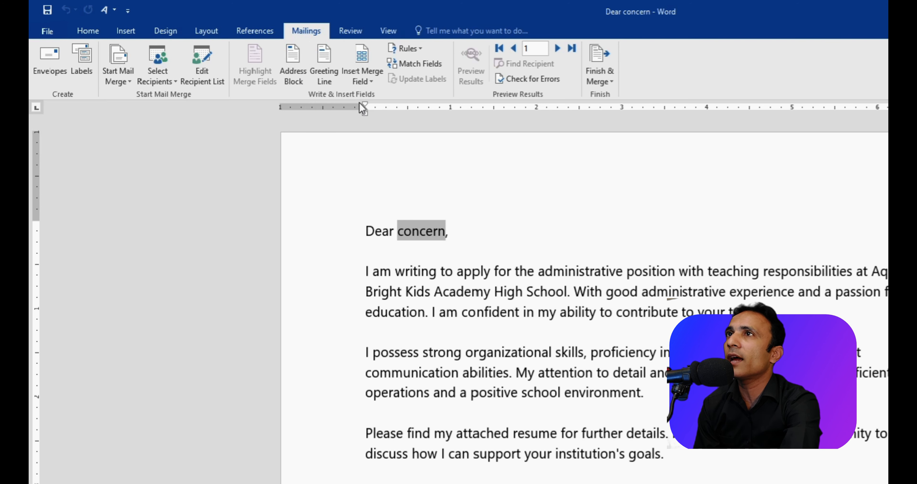
left_click(362, 81)
left_click(390, 96)
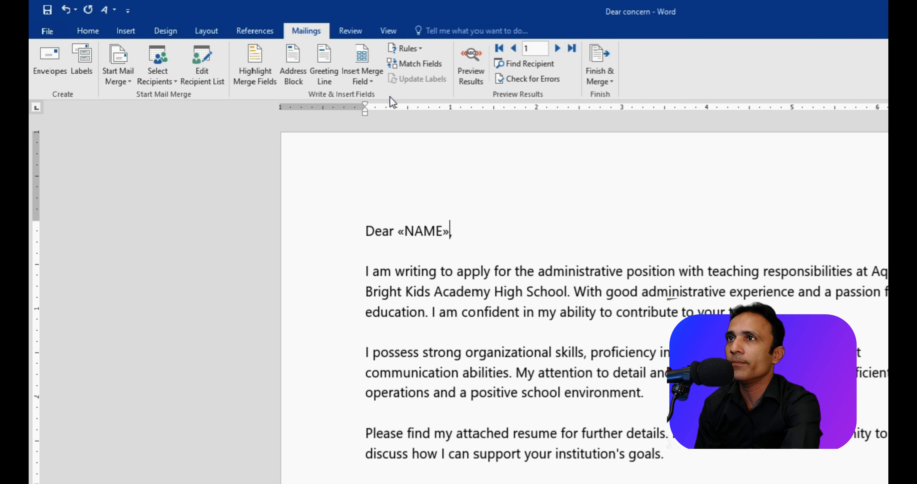
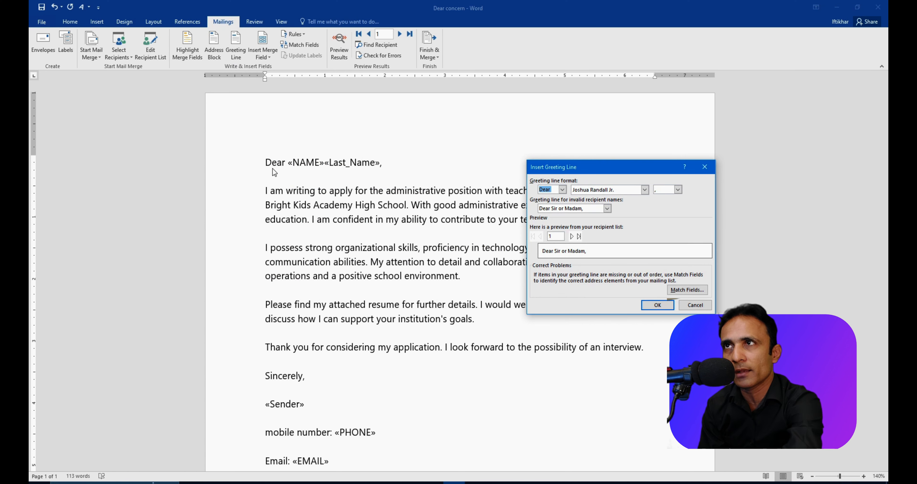
- Set up a greeting line in place of "Dear", using the format Dear, Mr. Randall and a comma
left_click(693, 306)
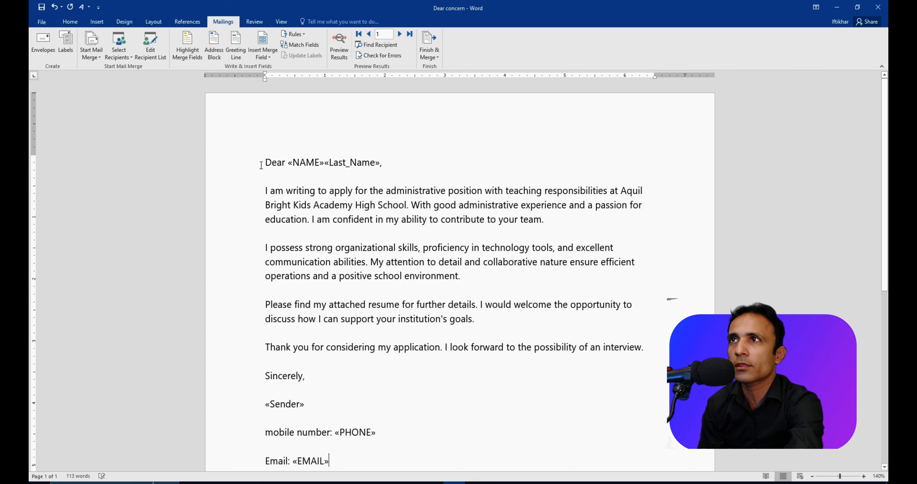
double_click(269, 163)
left_click(275, 166)
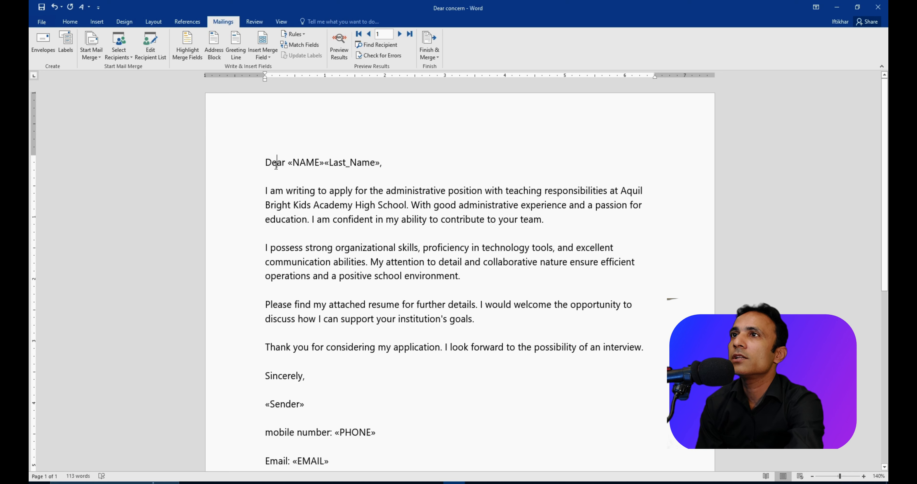
double_click(275, 166)
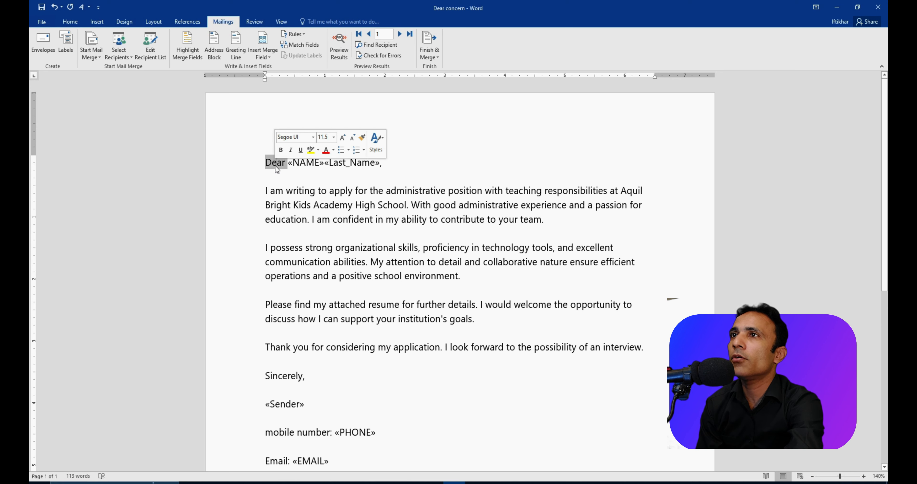
left_click(242, 59)
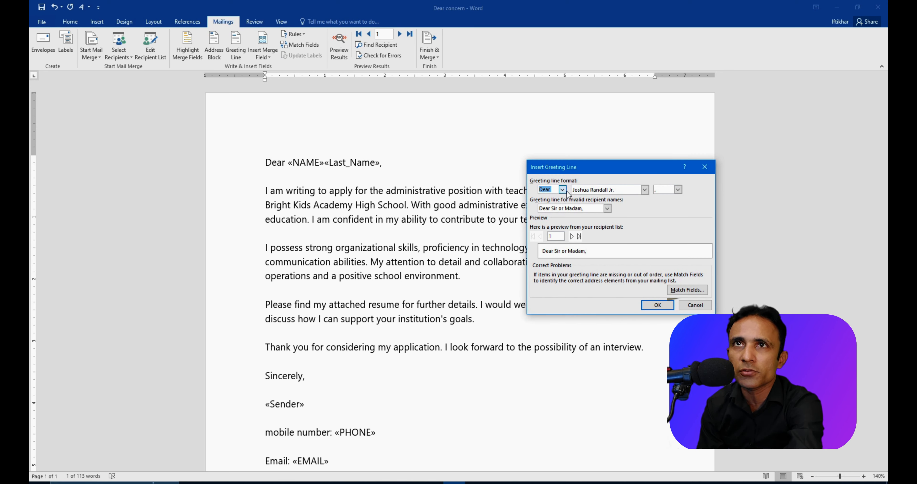
left_click(563, 191)
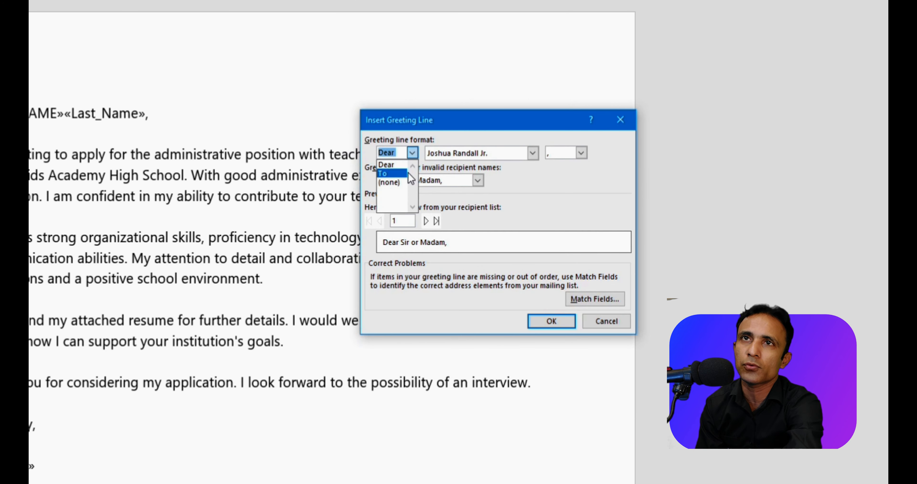
left_click(413, 154)
left_click(533, 153)
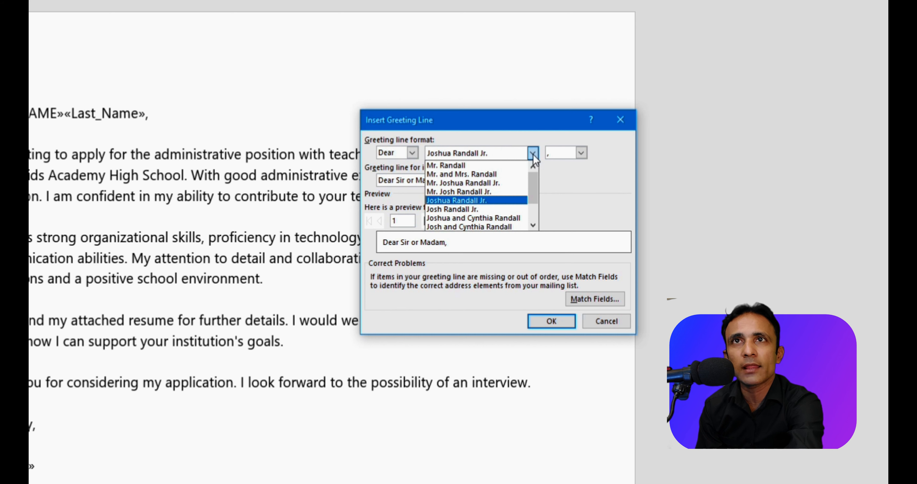
left_click(506, 167)
left_click(581, 153)
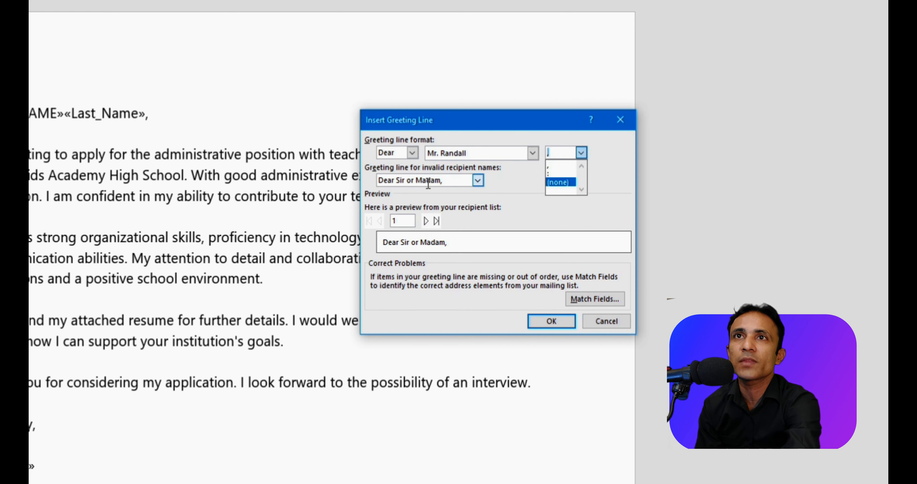
- Set the greeting line for invalid recipient names to (none) and try to insert the greeting line
left_click(479, 181)
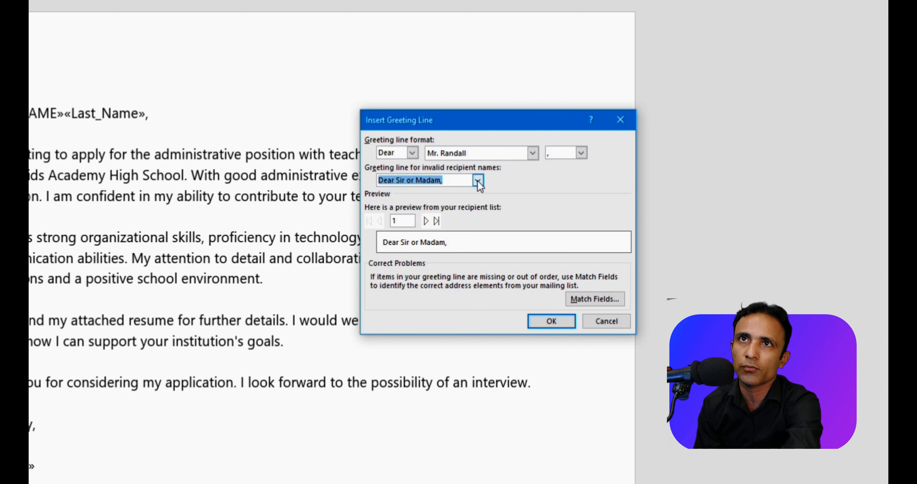
left_click(478, 180)
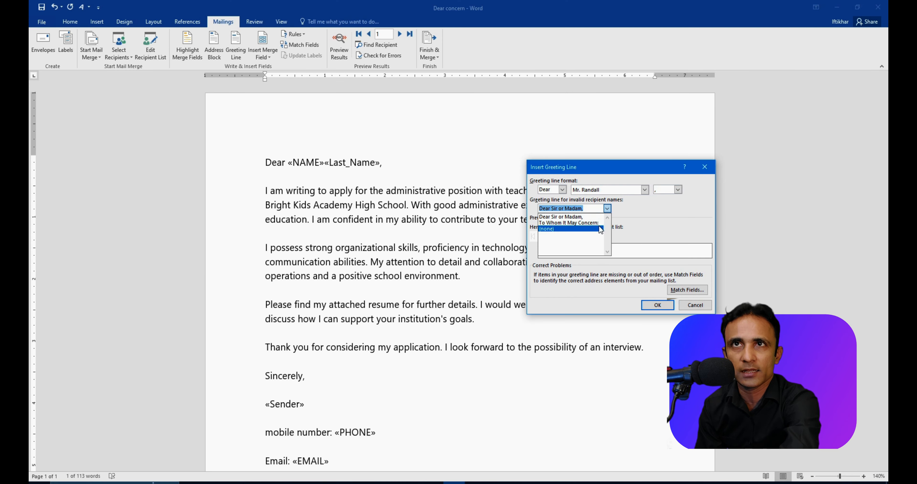
left_click(600, 230)
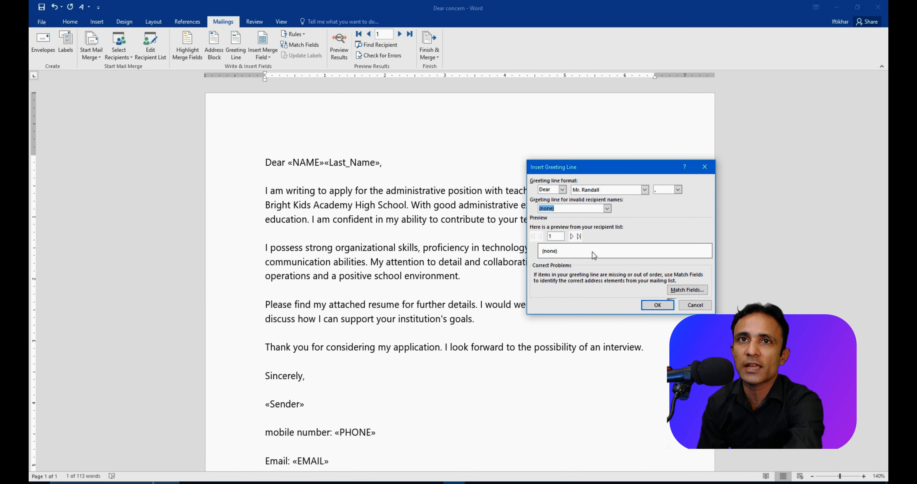
left_click(658, 305)
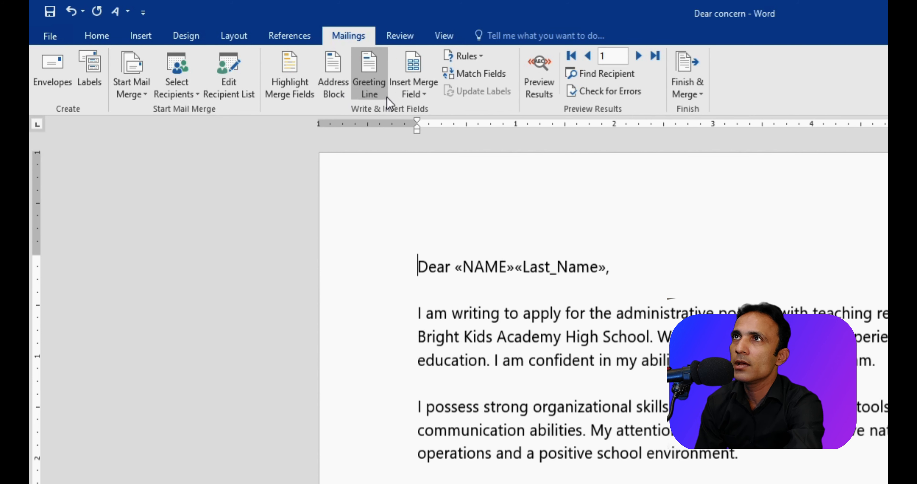
left_click(426, 93)
key("Escape")
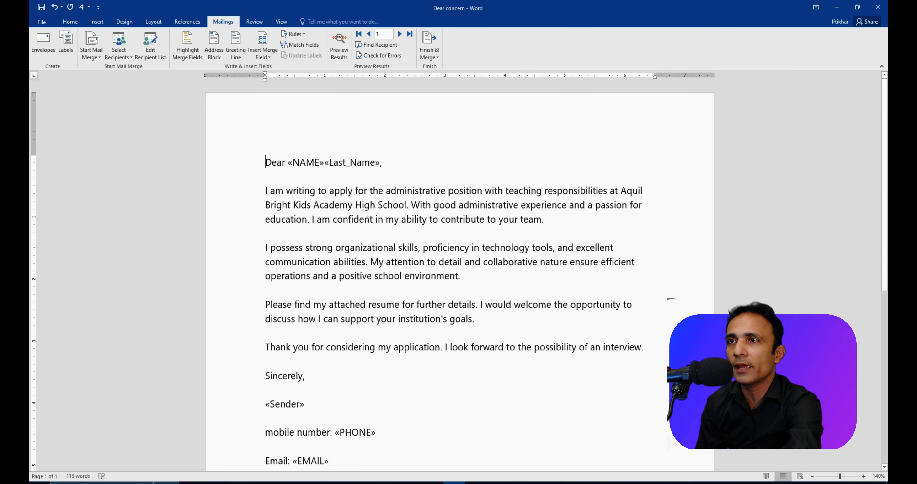
scroll(368, 218, "down", 3)
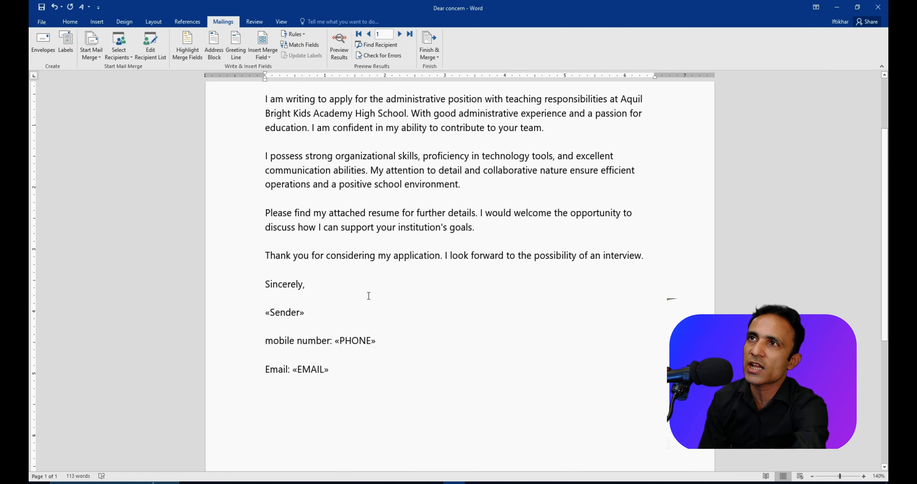
scroll(368, 296, "up", 3)
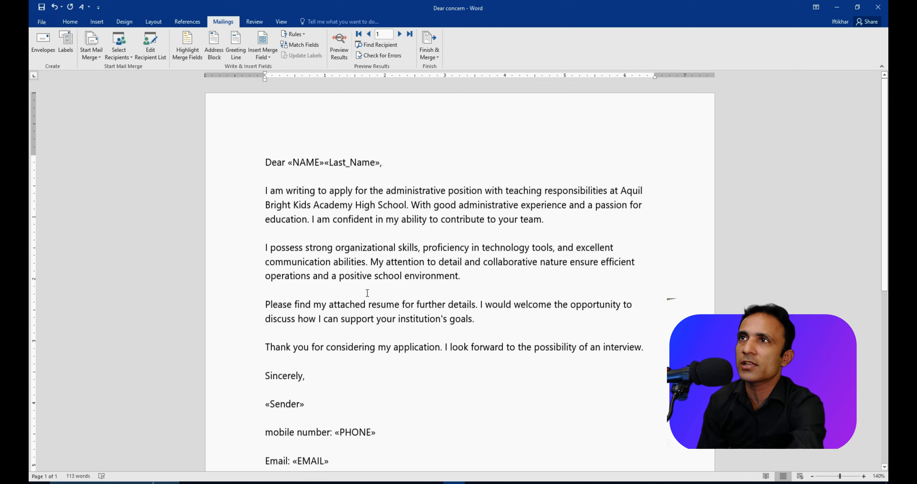
left_click(263, 57)
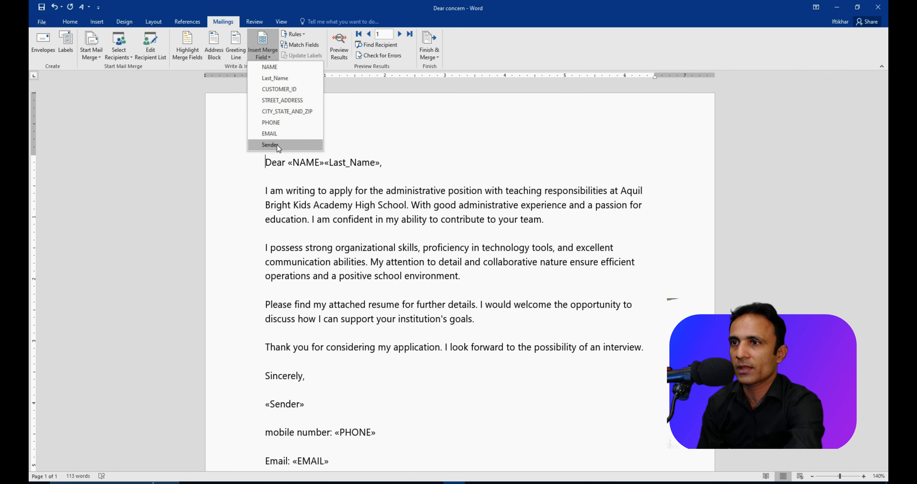
left_click(346, 388)
- Add a line labelled "Add:" below the Email line and insert the CITY_STATE_AND_ZIP merge field after the label
scroll(347, 391, "down", 3)
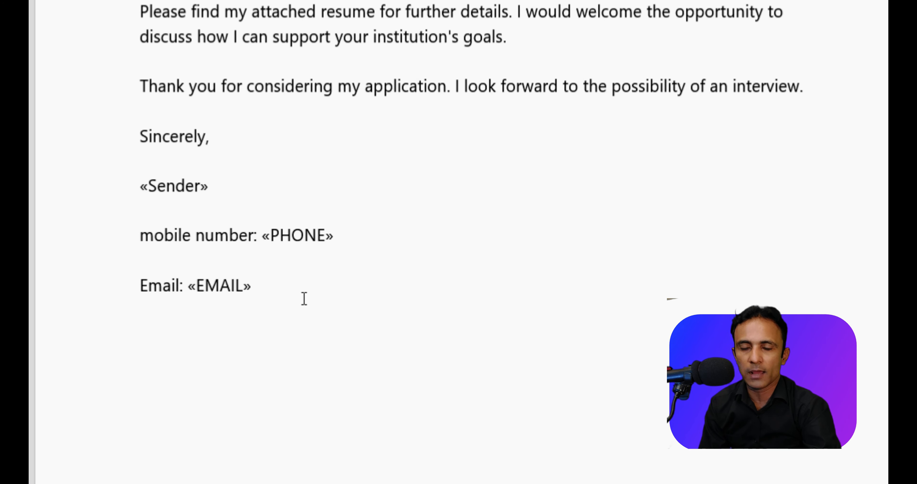
key("Return")
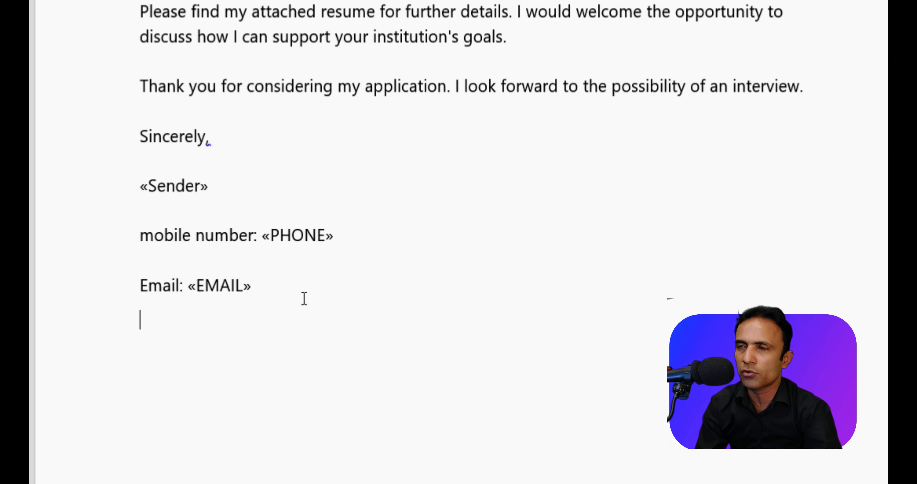
type("Add")
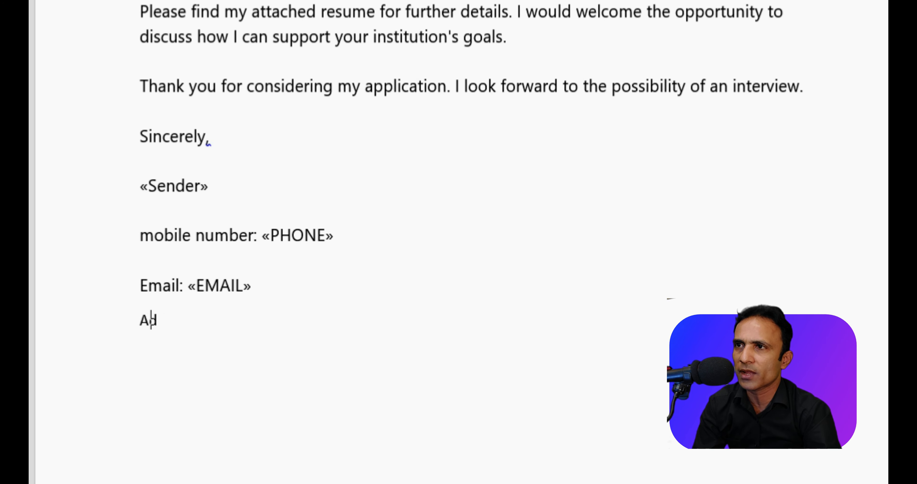
type(":")
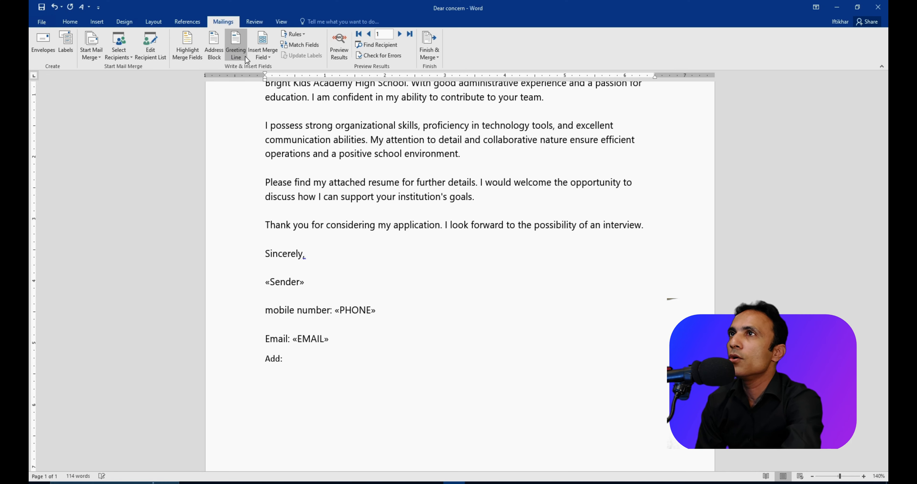
left_click(265, 59)
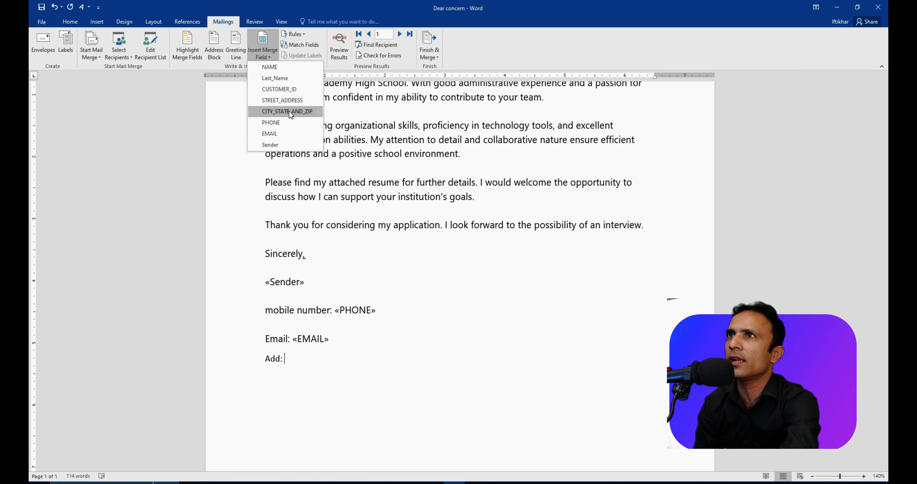
left_click(491, 198)
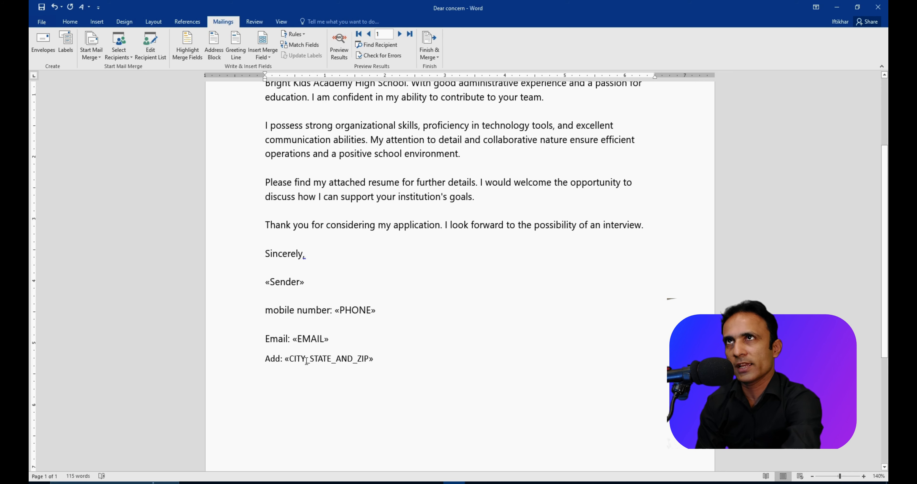
- Preview the merged letter with the first recipient's data in place of the merge fields
scroll(309, 366, "up", 3)
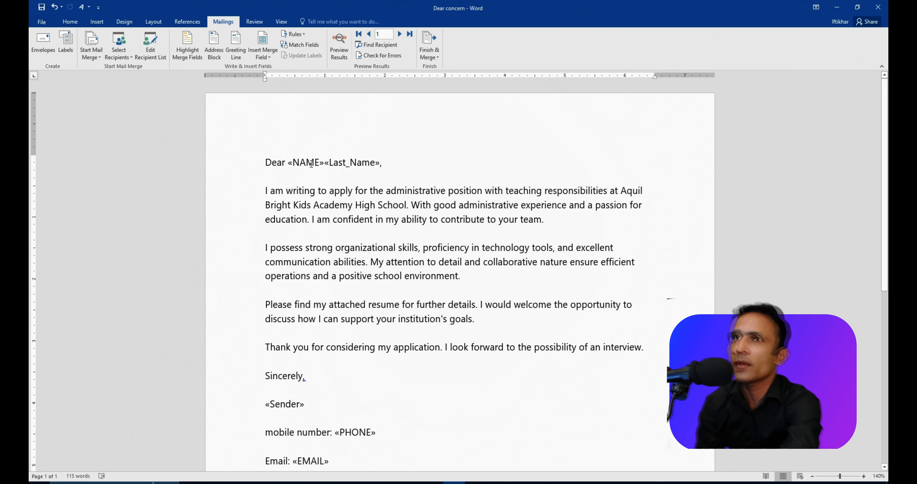
left_click(340, 53)
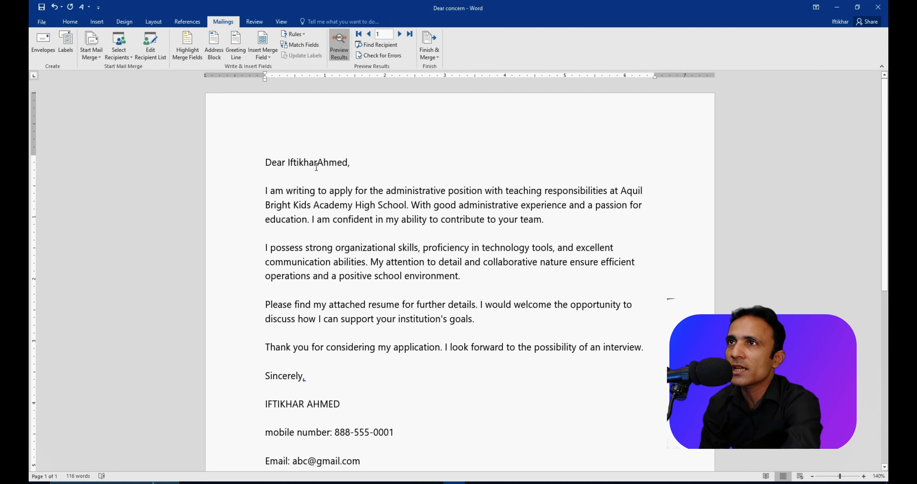
- Highlight all the merge fields in the previewed letter, from the greeting down to the address line
scroll(319, 175, "down", 3)
scroll(319, 175, "up", 2)
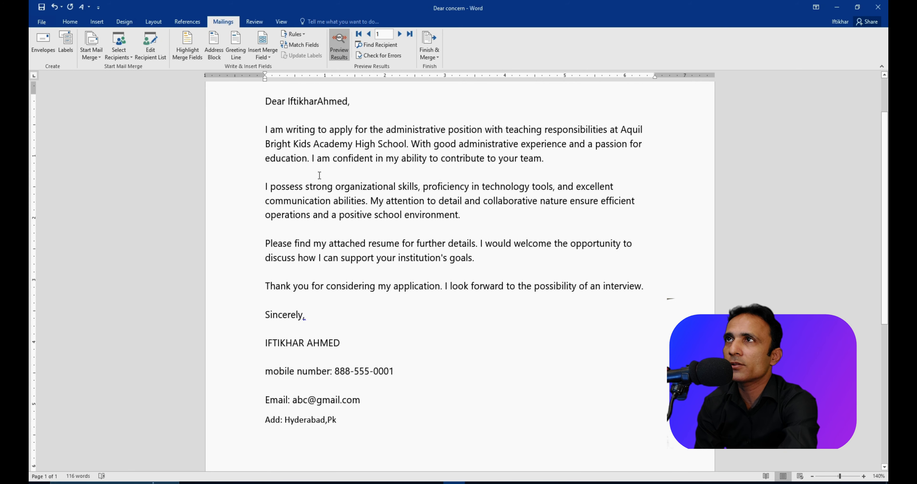
left_click(186, 46)
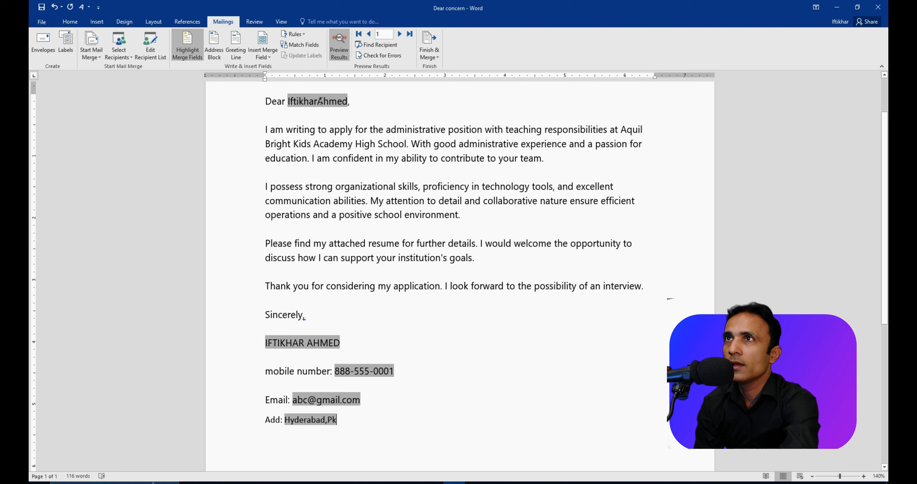
scroll(305, 294, "down", 2)
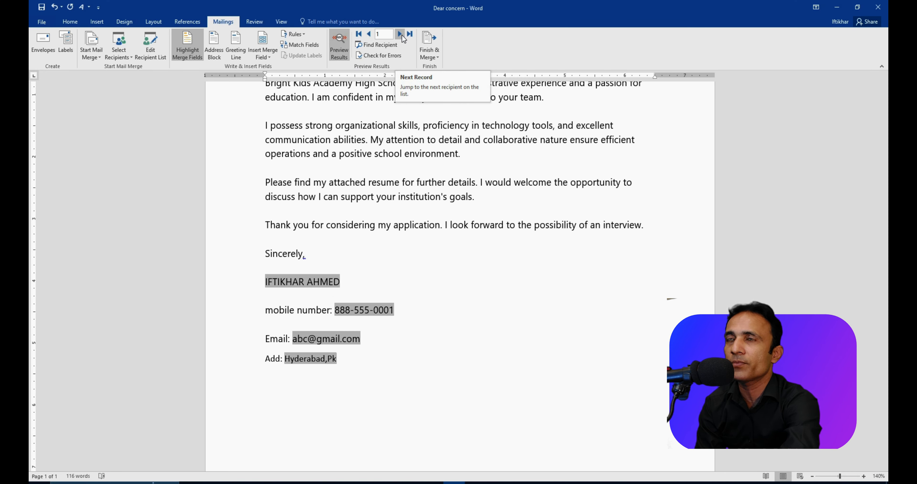
- Browse the letter preview from recipient 2 to recipient 8, checking the greeting, mobile number and address of each
left_click(402, 35)
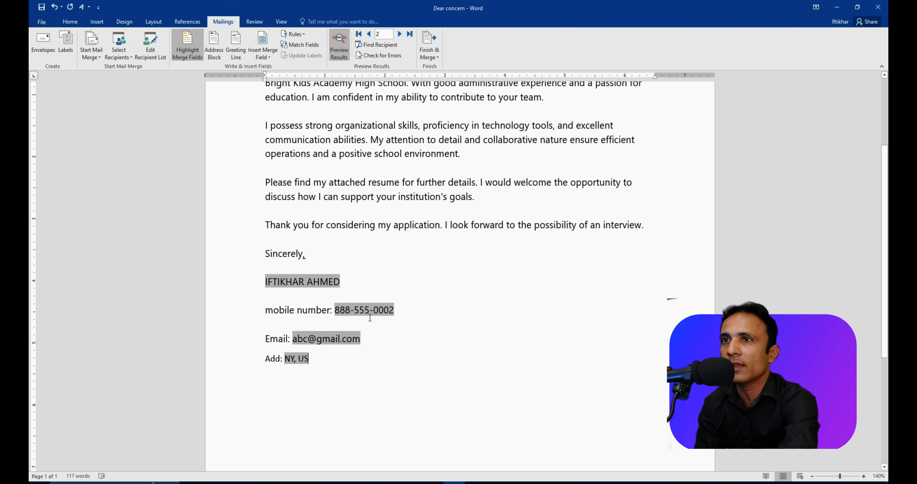
left_click(400, 34)
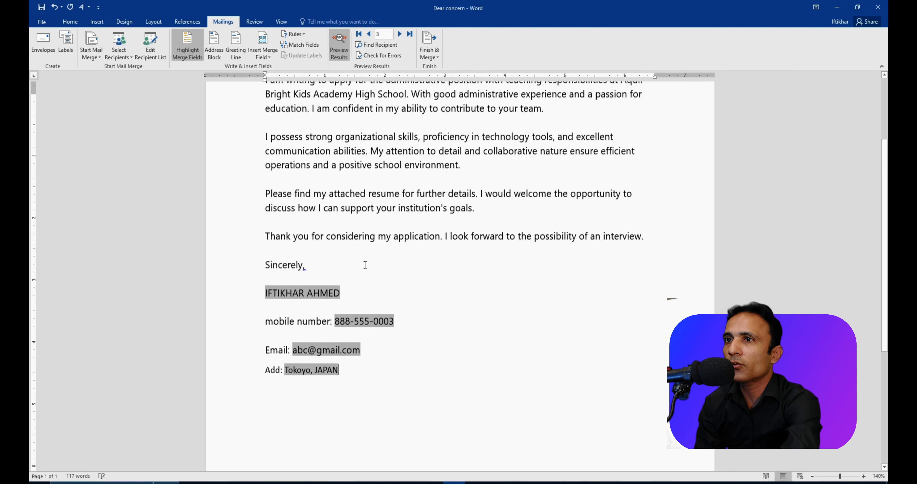
scroll(365, 265, "up", 3)
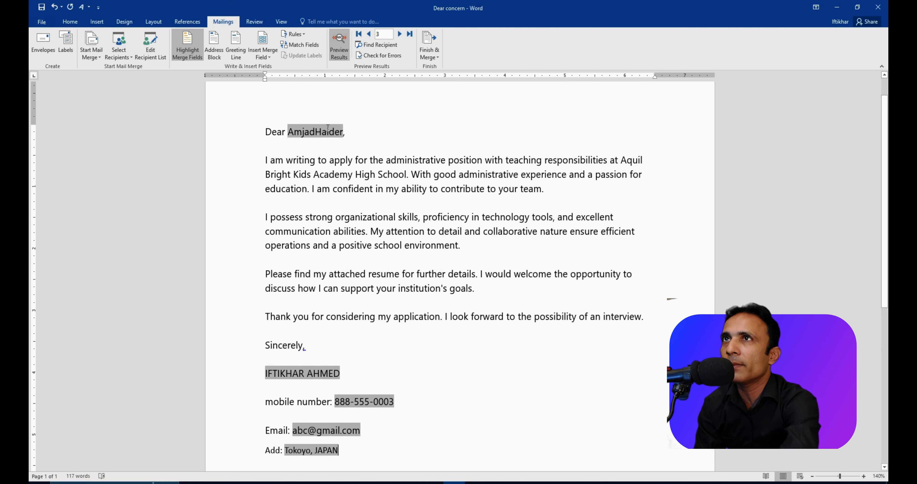
left_click(399, 35)
left_click(399, 35)
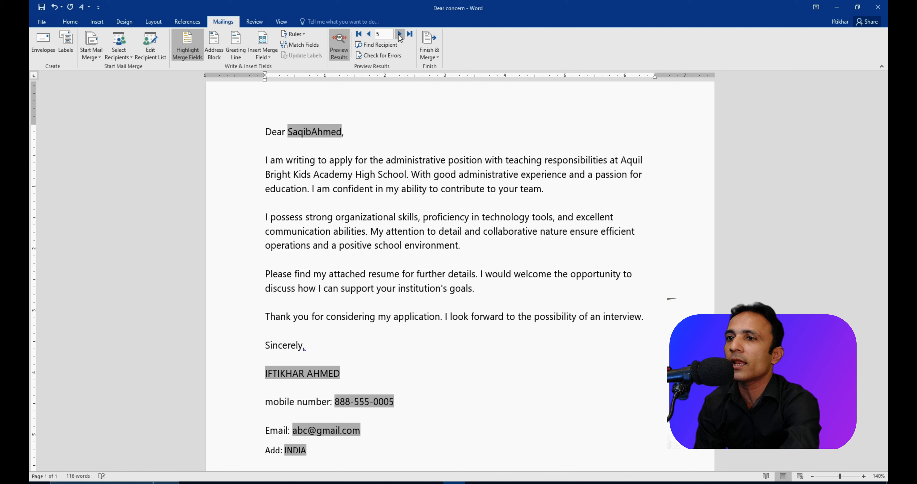
left_click(399, 34)
left_click(399, 35)
left_click(399, 35)
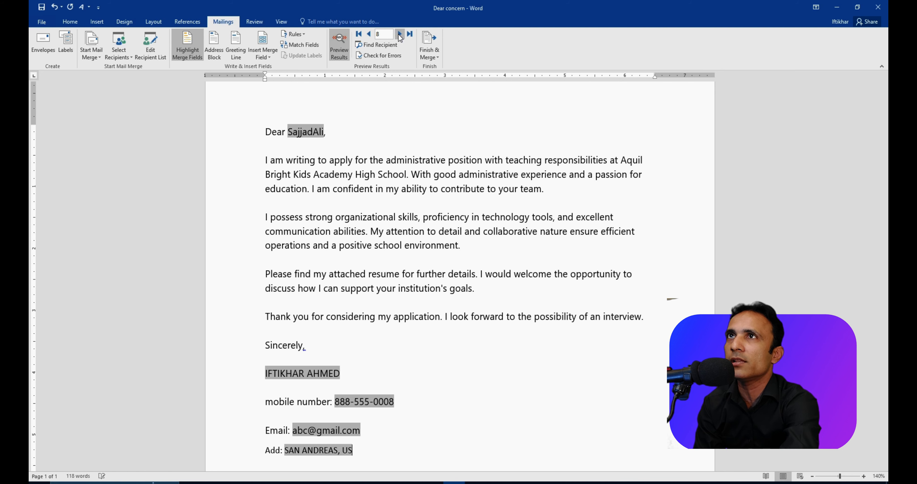
left_click(369, 34)
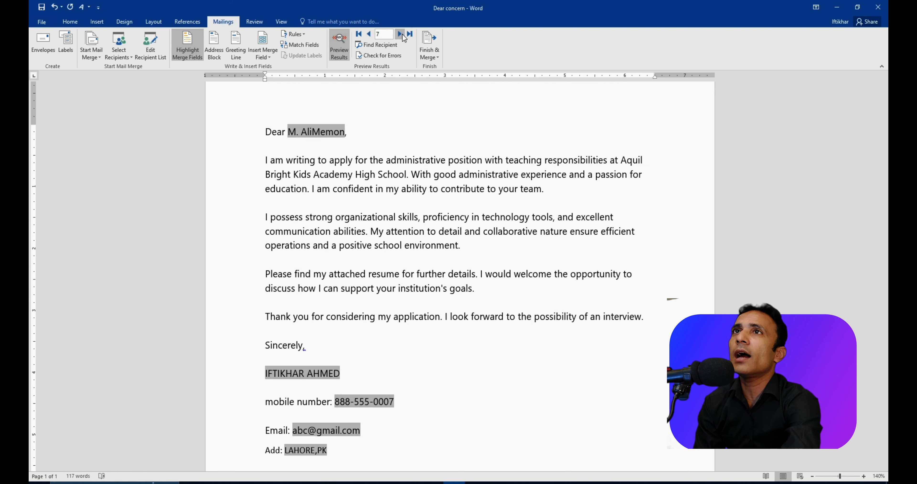
left_click(400, 35)
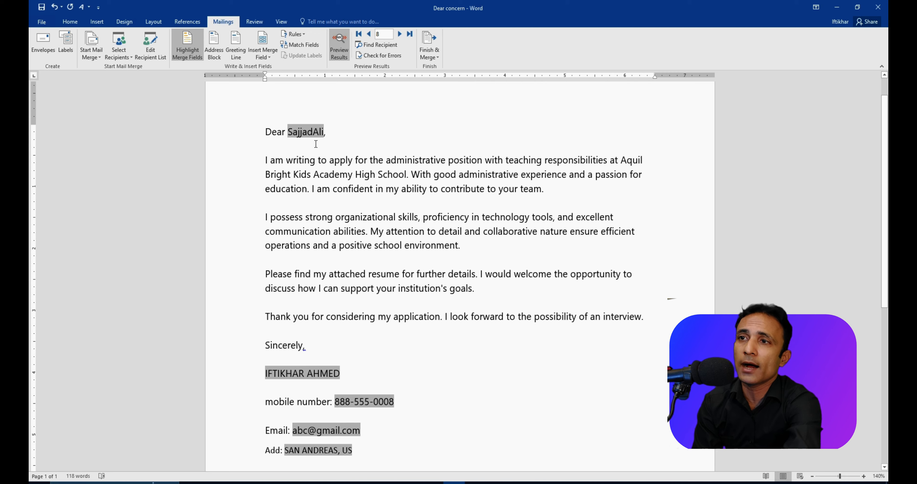
scroll(306, 292, "down", 3)
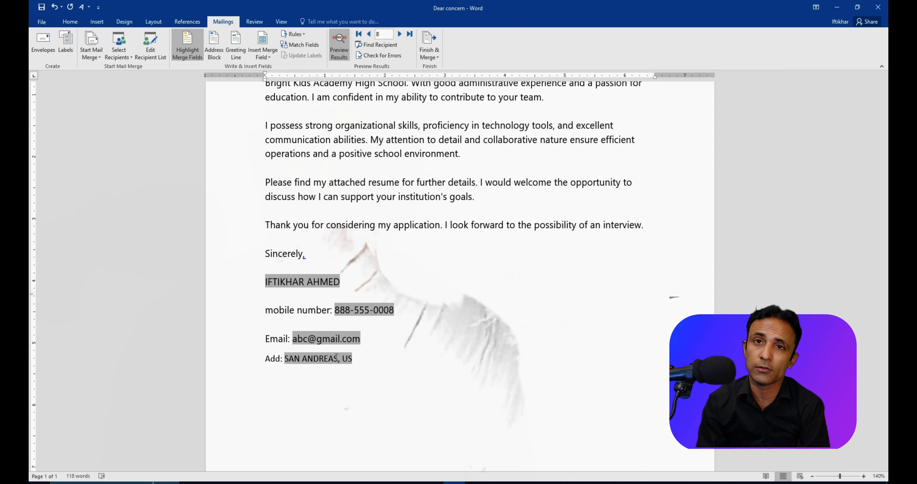
scroll(336, 357, "up", 3)
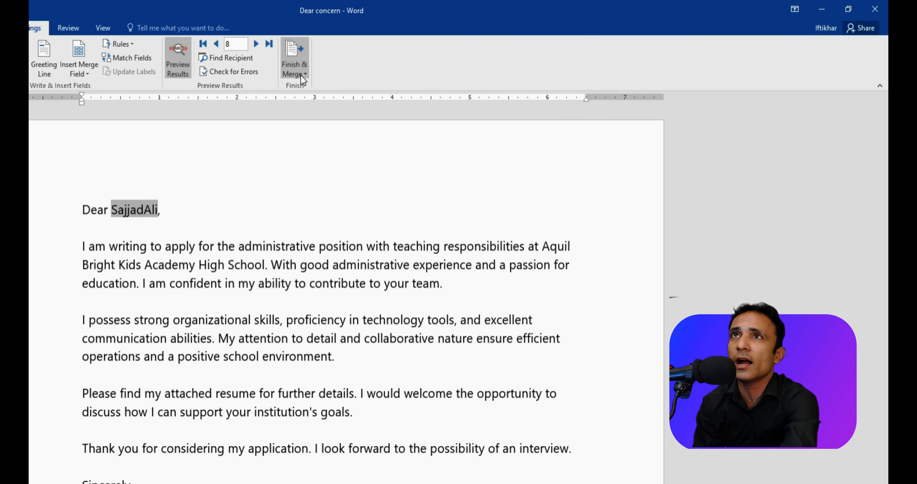
- Start merging all records to the printer, and cancel at the print settings
left_click(301, 75)
left_click(301, 65)
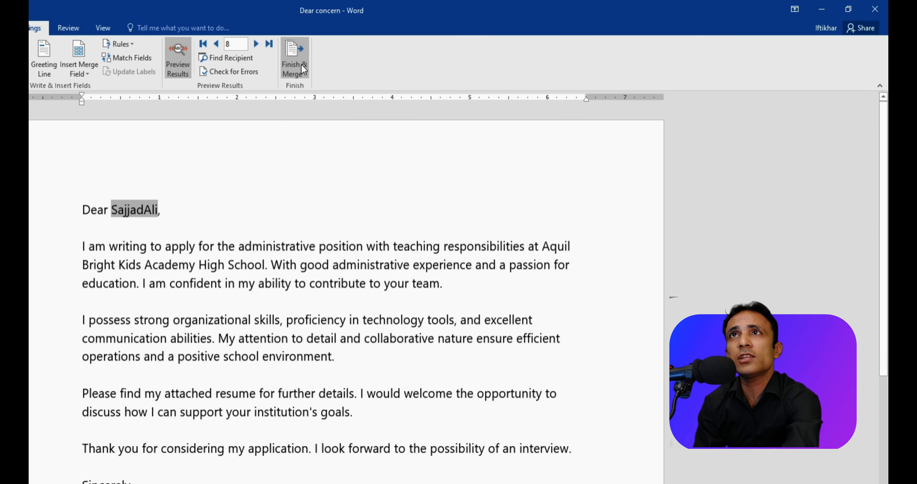
left_click(301, 64)
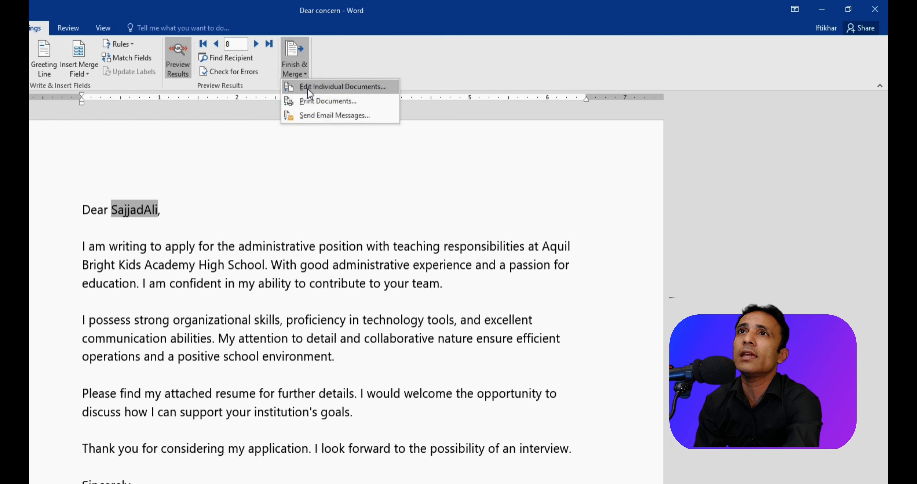
left_click(325, 102)
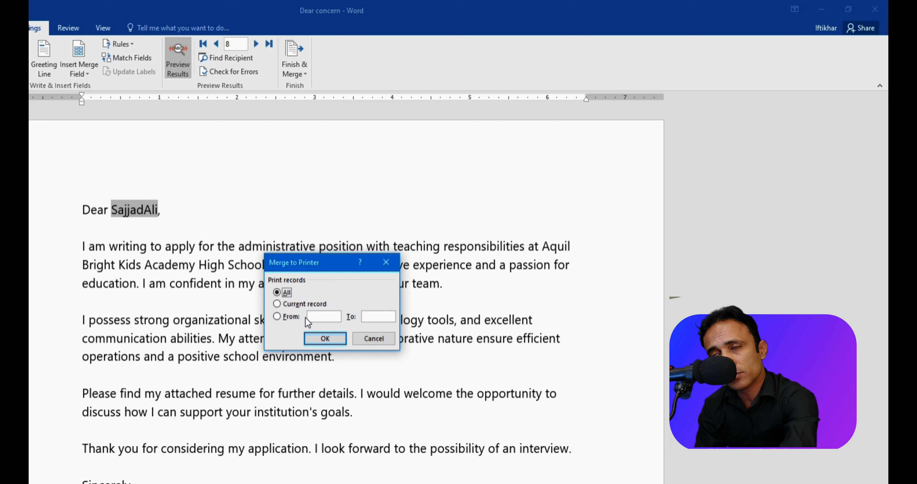
left_click(325, 339)
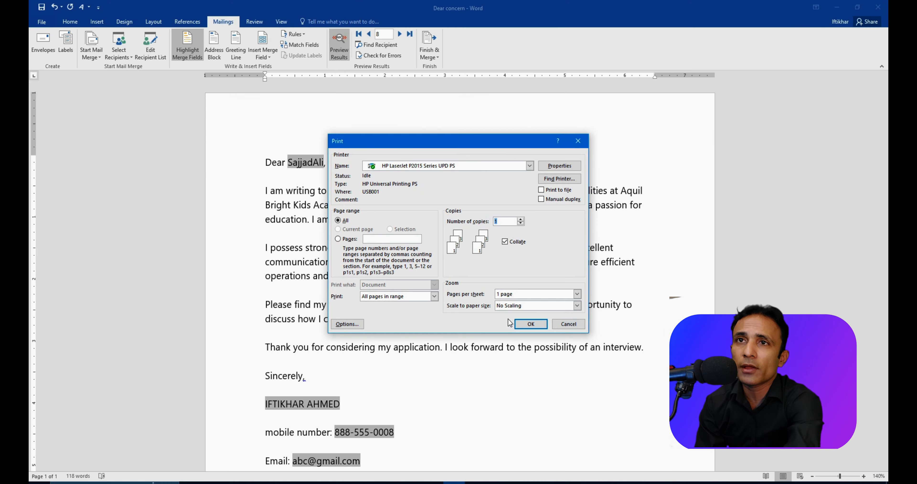
left_click(570, 324)
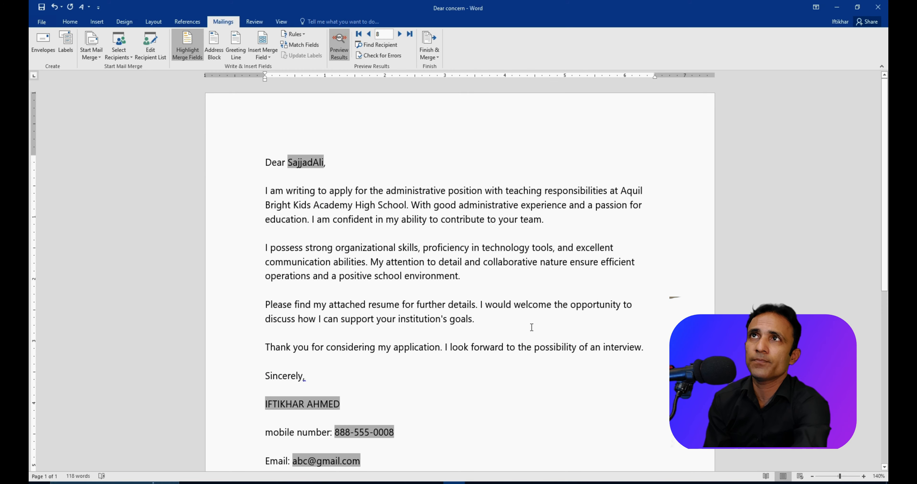
- Finish the merge by generating individual editable letters in a new document
left_click(426, 55)
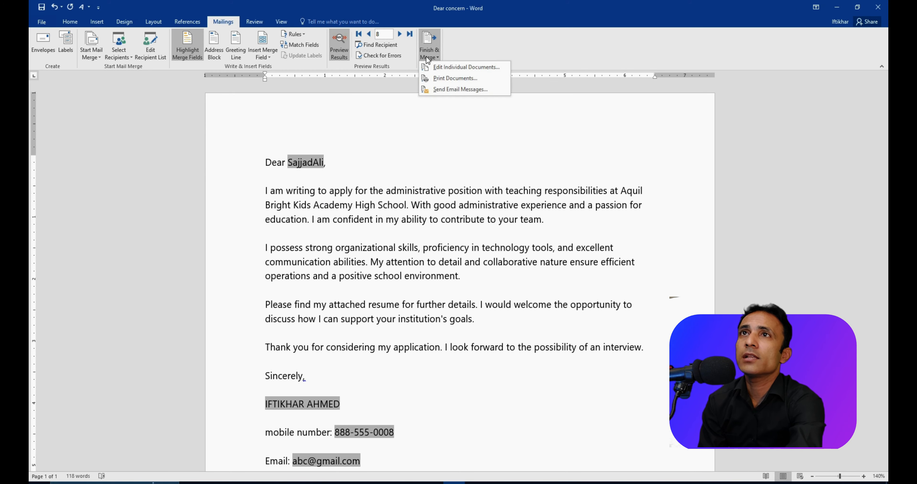
left_click(441, 67)
left_click(454, 262)
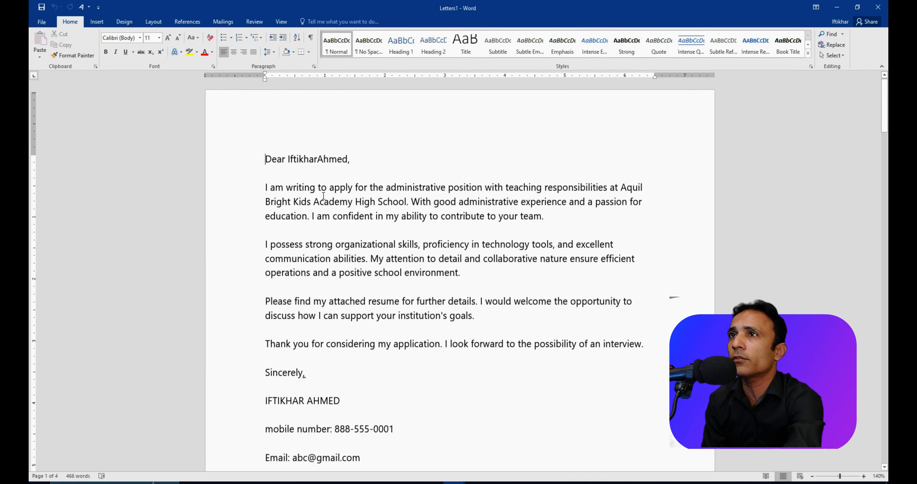
- Insert a space between the first and last name in the greeting of the fourth merged letter
scroll(322, 234, "down", 7)
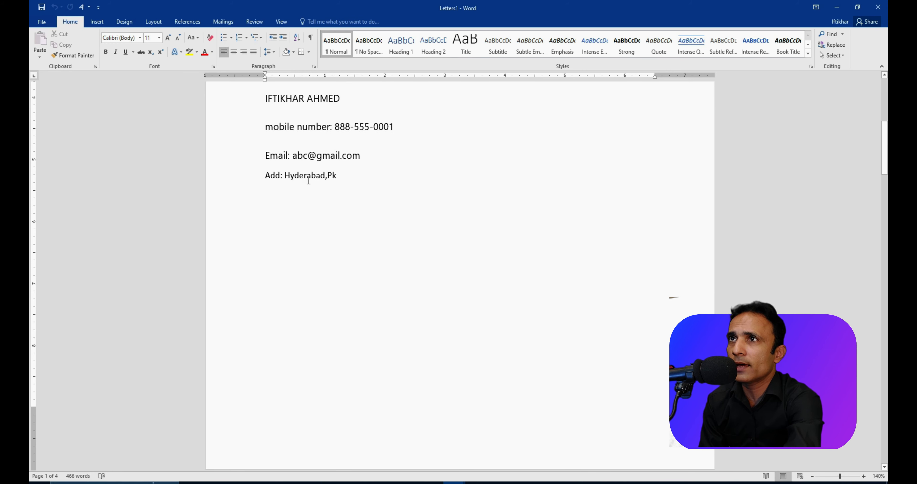
scroll(308, 181, "down", 13)
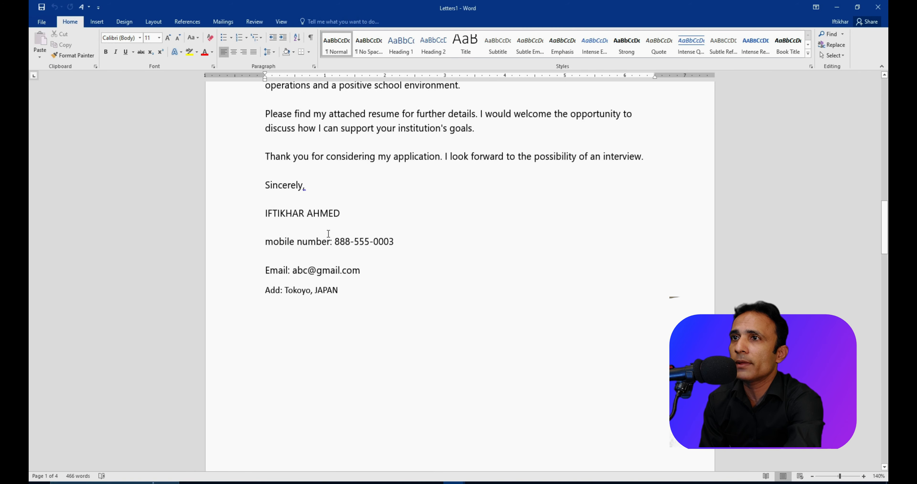
scroll(332, 297, "down", 15)
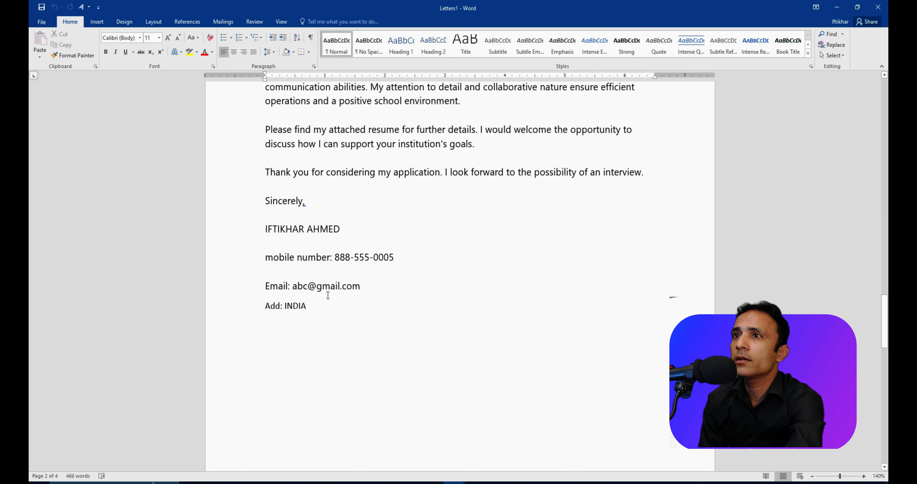
scroll(309, 254, "down", 1)
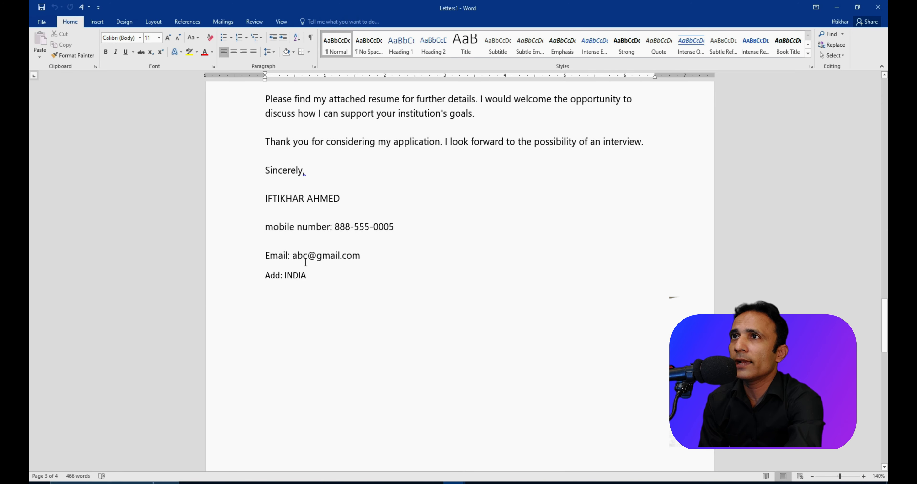
scroll(305, 262, "down", 12)
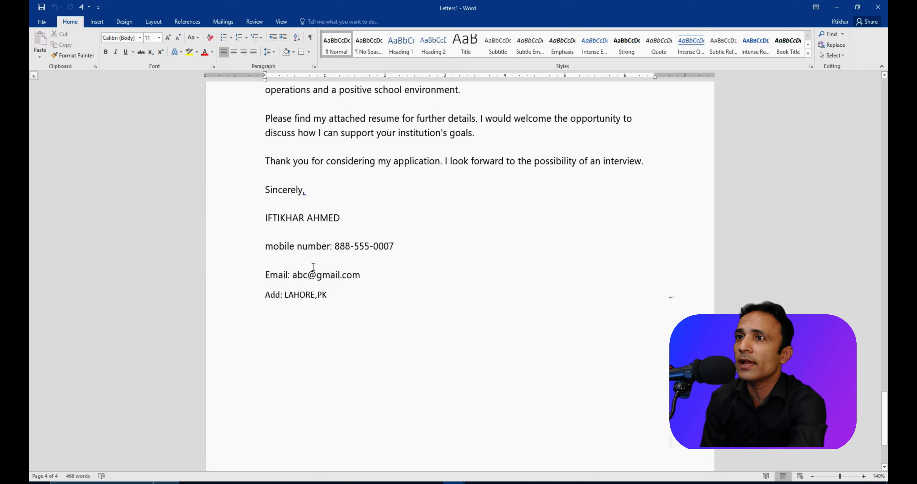
scroll(313, 305, "up", 6)
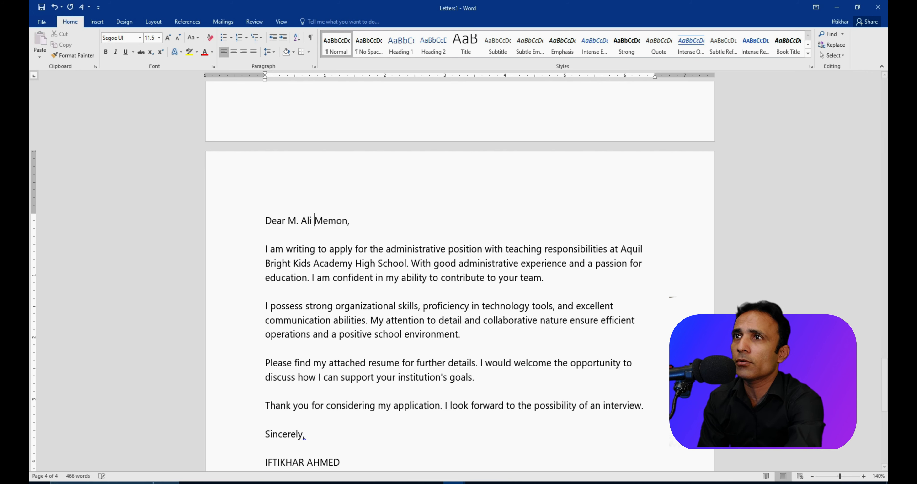
scroll(343, 252, "down", 9)
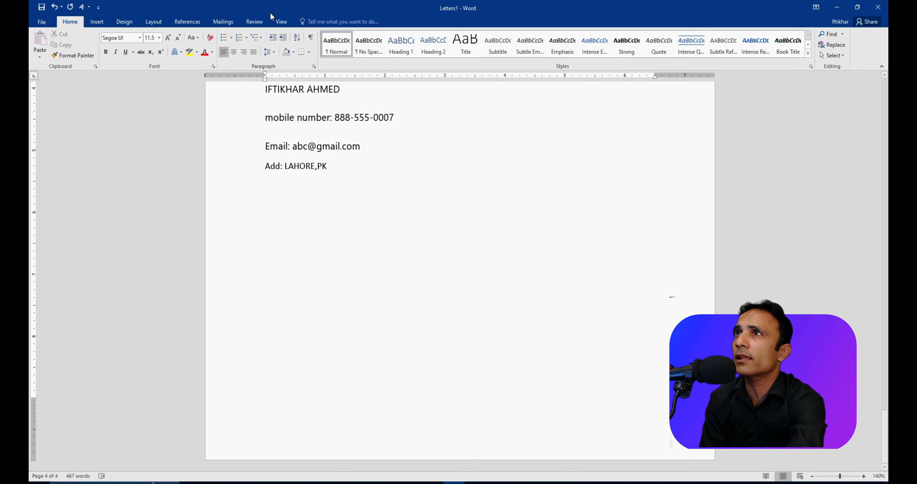
- Examine the merged letters individually and as a multi-page overview, checking each recipient's greeting and contact details
left_click(224, 22)
scroll(336, 164, "up", 20)
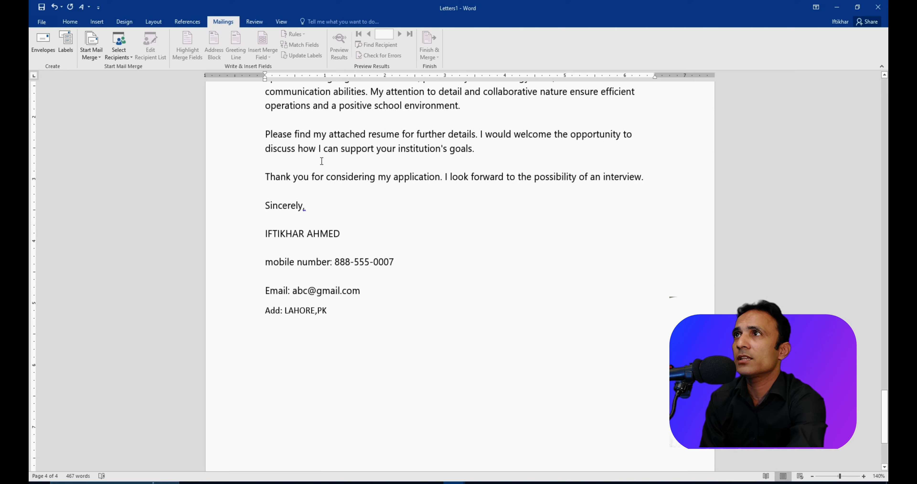
scroll(327, 162, "down", 9)
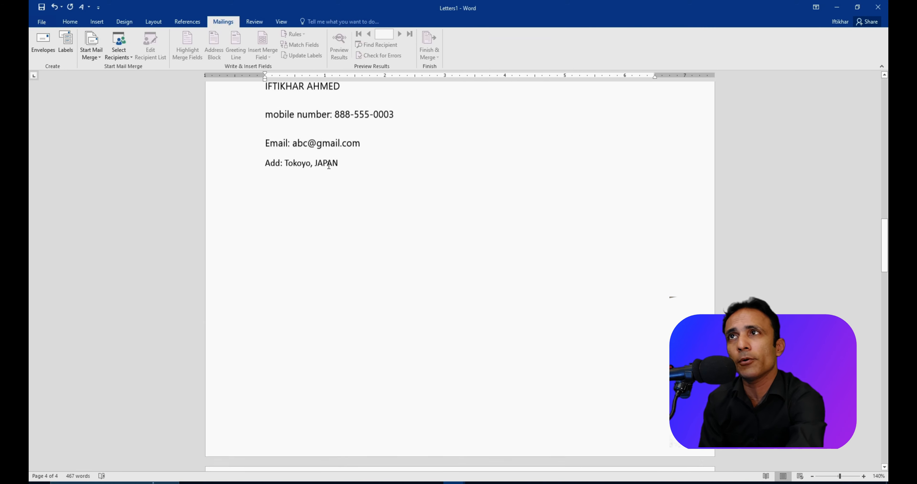
scroll(328, 164, "up", 20)
scroll(330, 167, "up", 15)
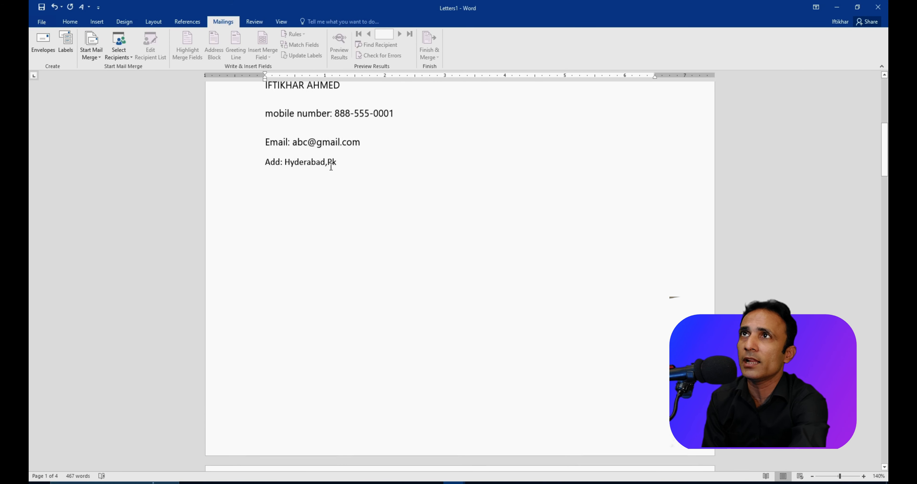
scroll(330, 167, "down", 13, "ctrl")
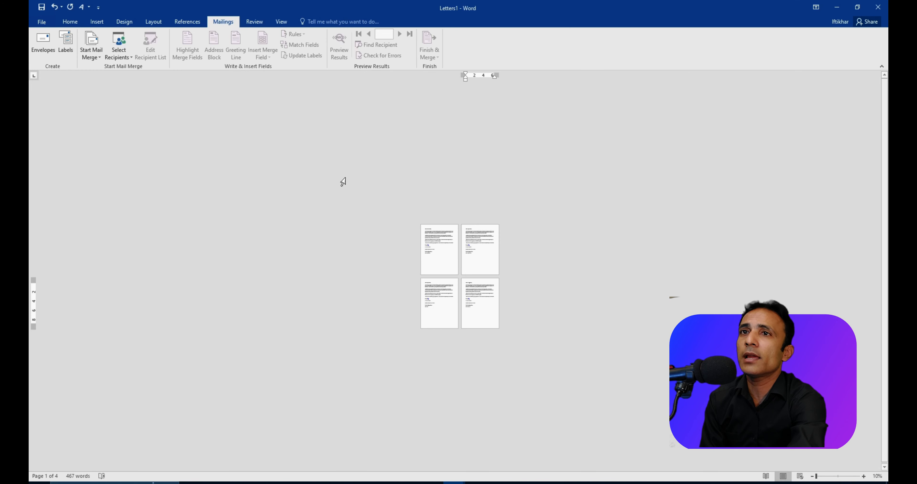
scroll(492, 253, "up", 3, "ctrl")
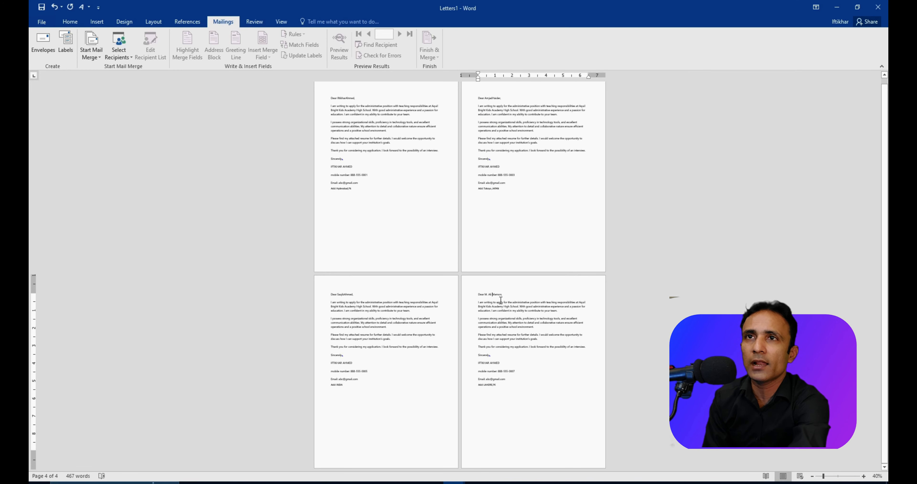
scroll(500, 300, "up", 4, "ctrl")
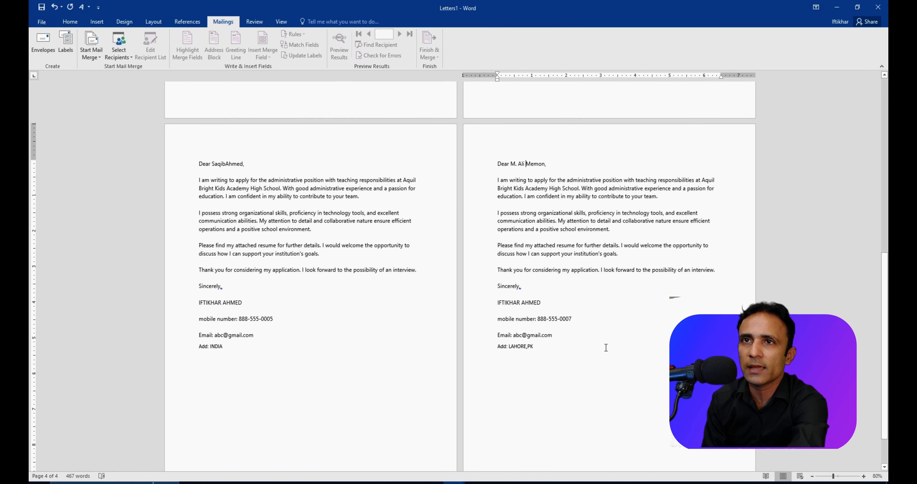
scroll(606, 347, "up", 3, "ctrl")
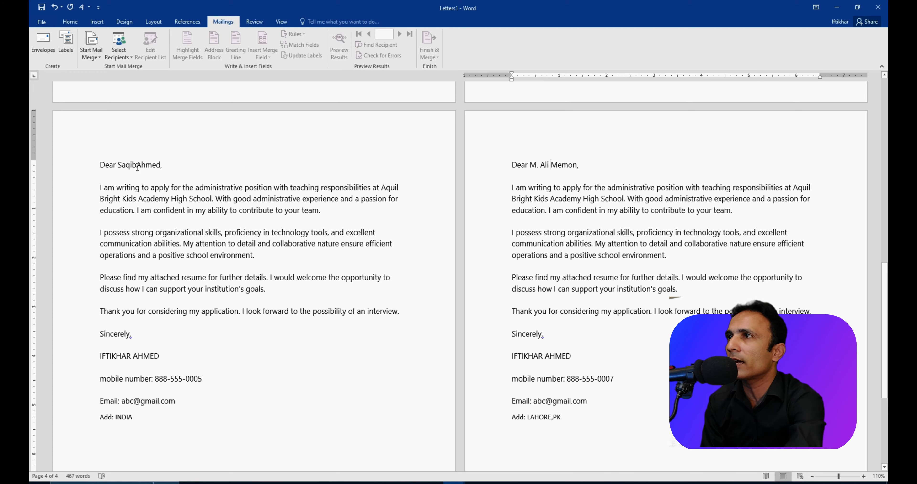
- Insert a space between the first and last name in the second merged letter's greeting
scroll(149, 199, "up", 15)
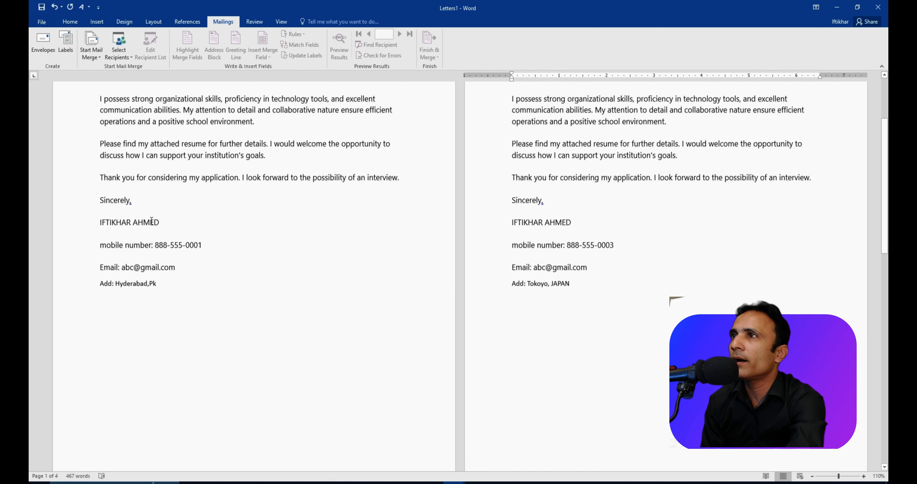
scroll(152, 221, "up", 3)
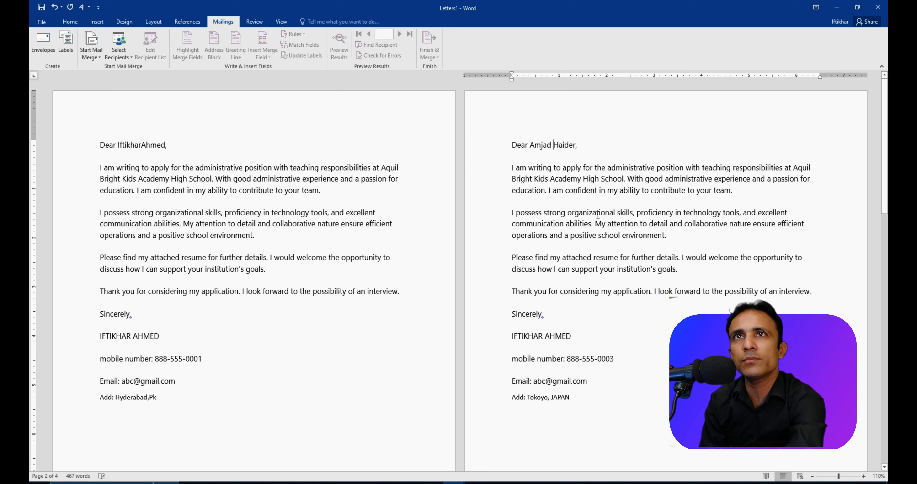
scroll(598, 215, "down", 15)
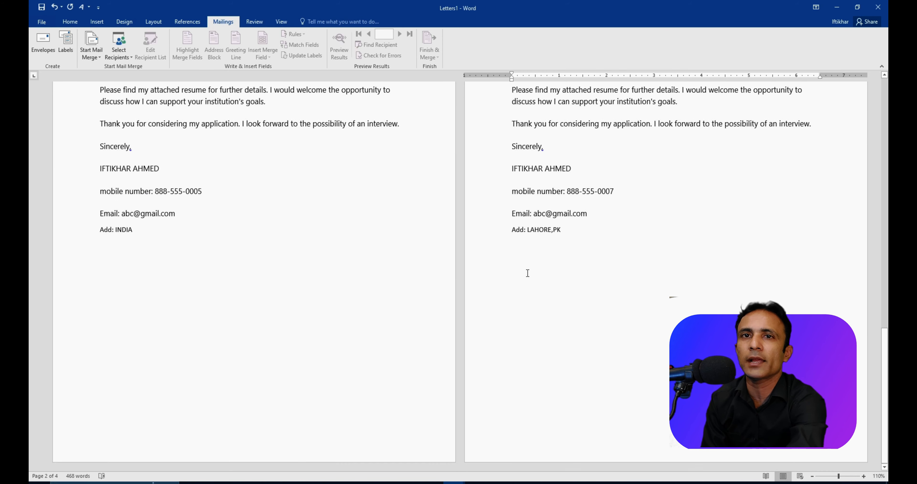
scroll(528, 273, "down", 8)
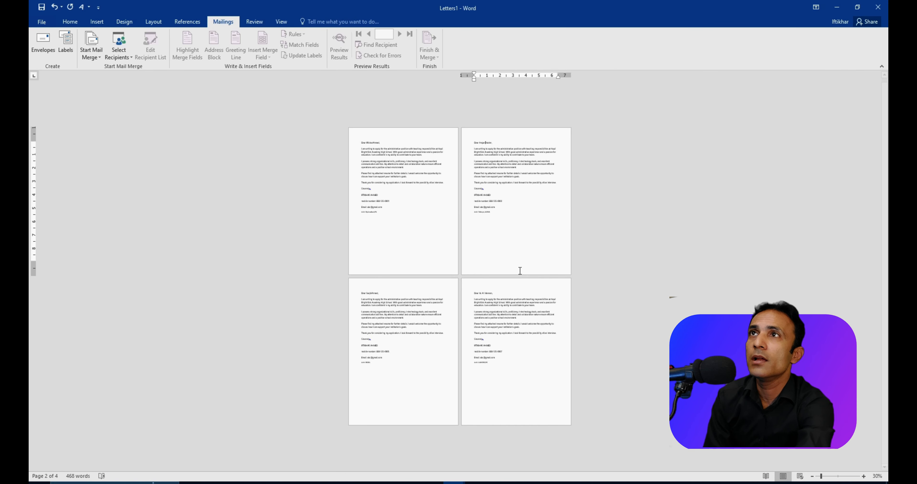
scroll(520, 271, "up", 3)
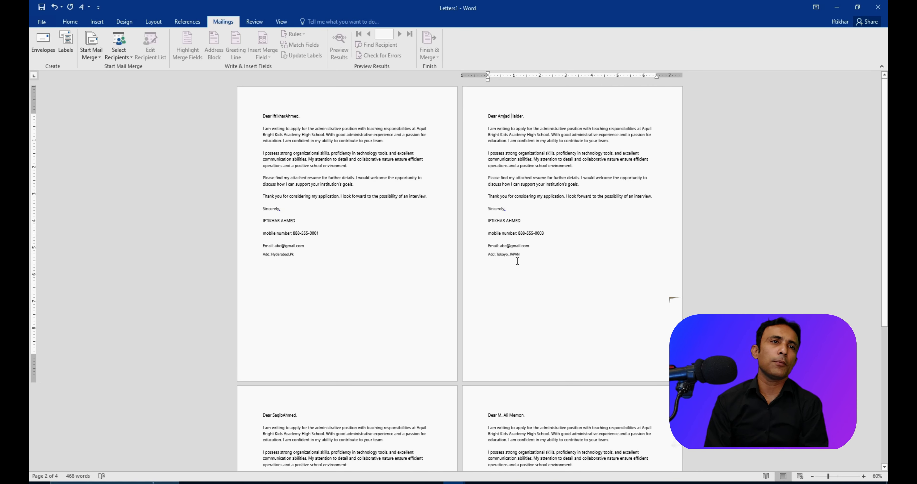